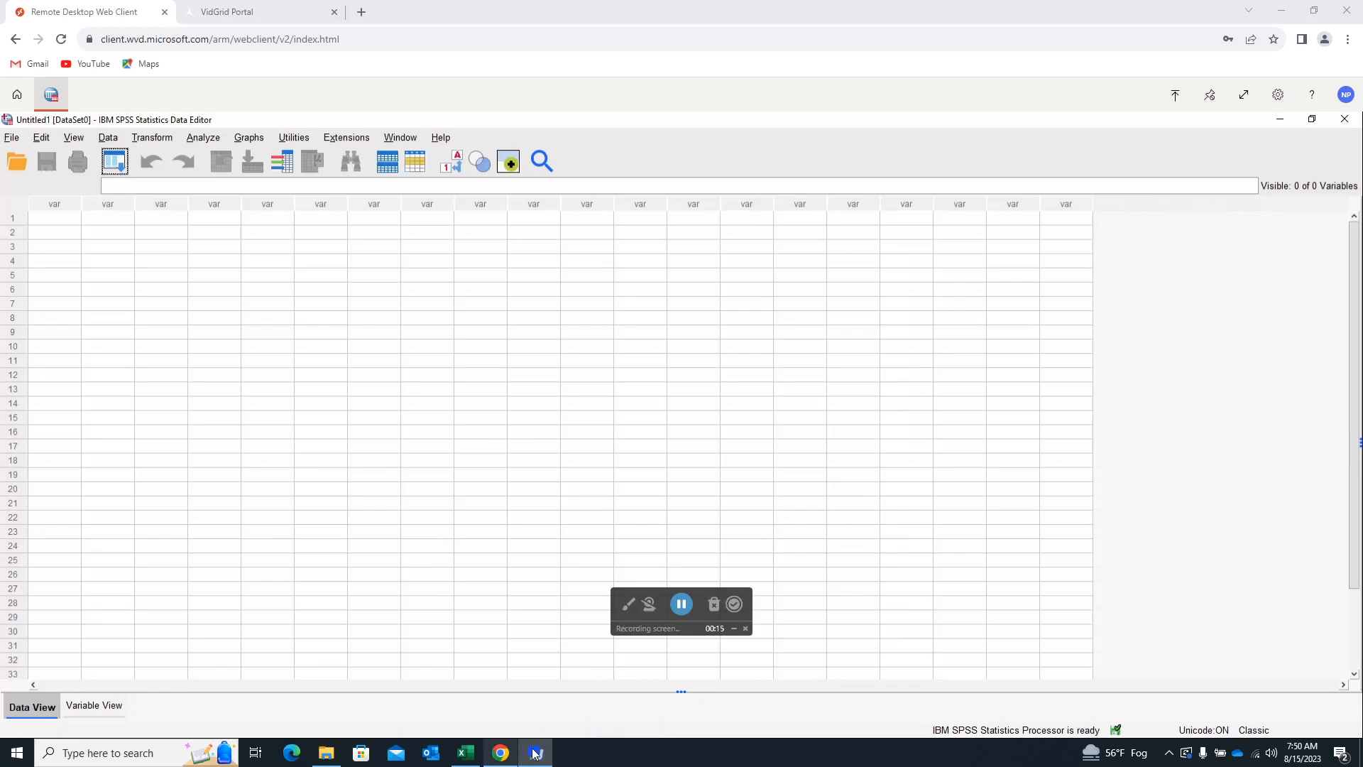
Review the weekly gas price data in the GasStation workbook in Excel, and return to SPSS in the browser.
{"action": "left_click", "coordinate": [466, 752]}
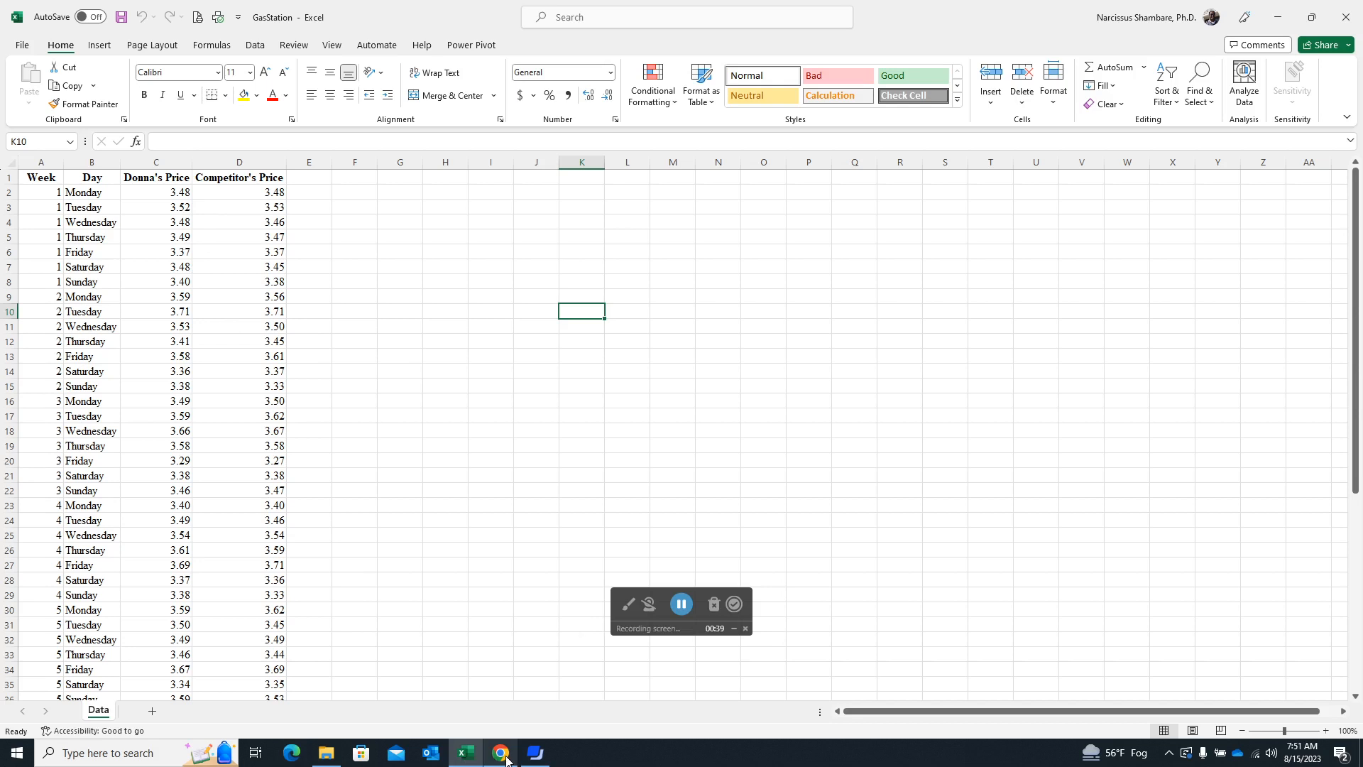
{"action": "mouse_move", "coordinate": [502, 758]}
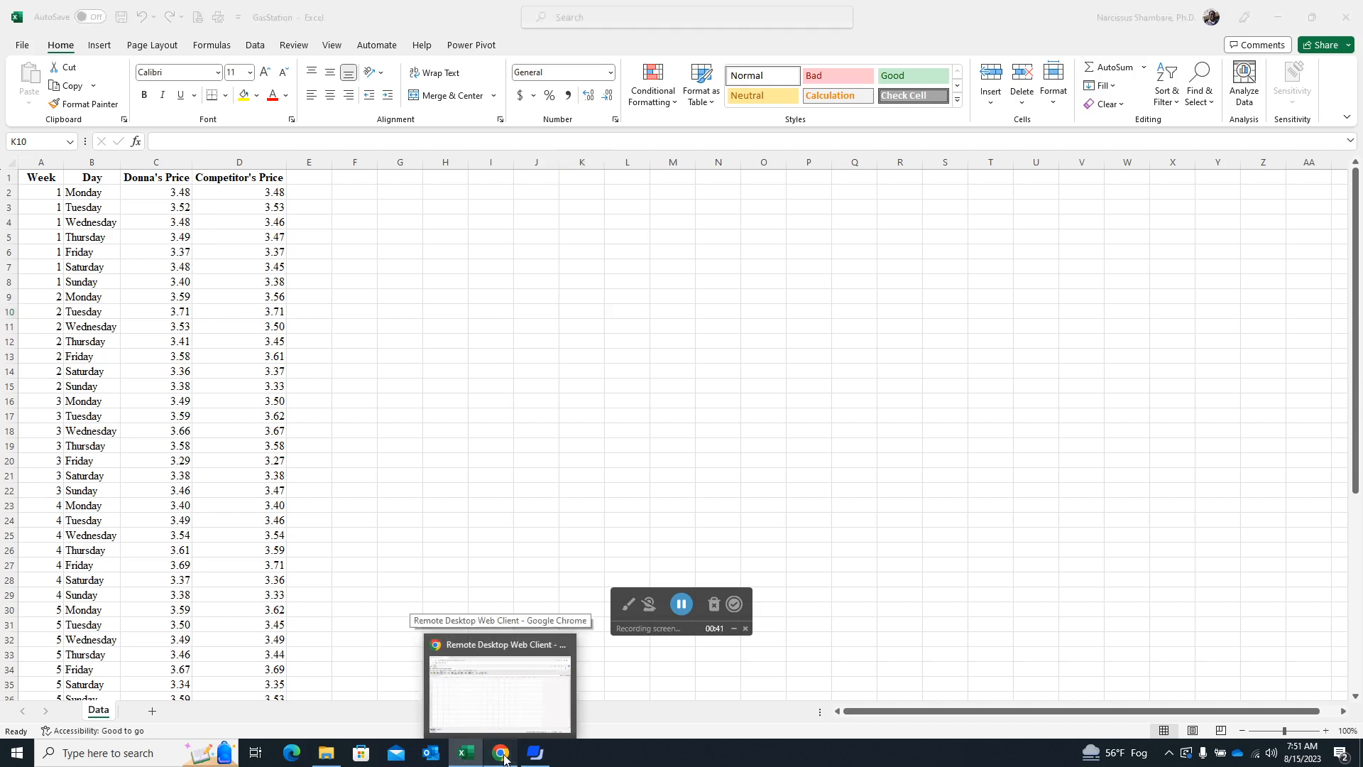
{"action": "left_click", "coordinate": [503, 757]}
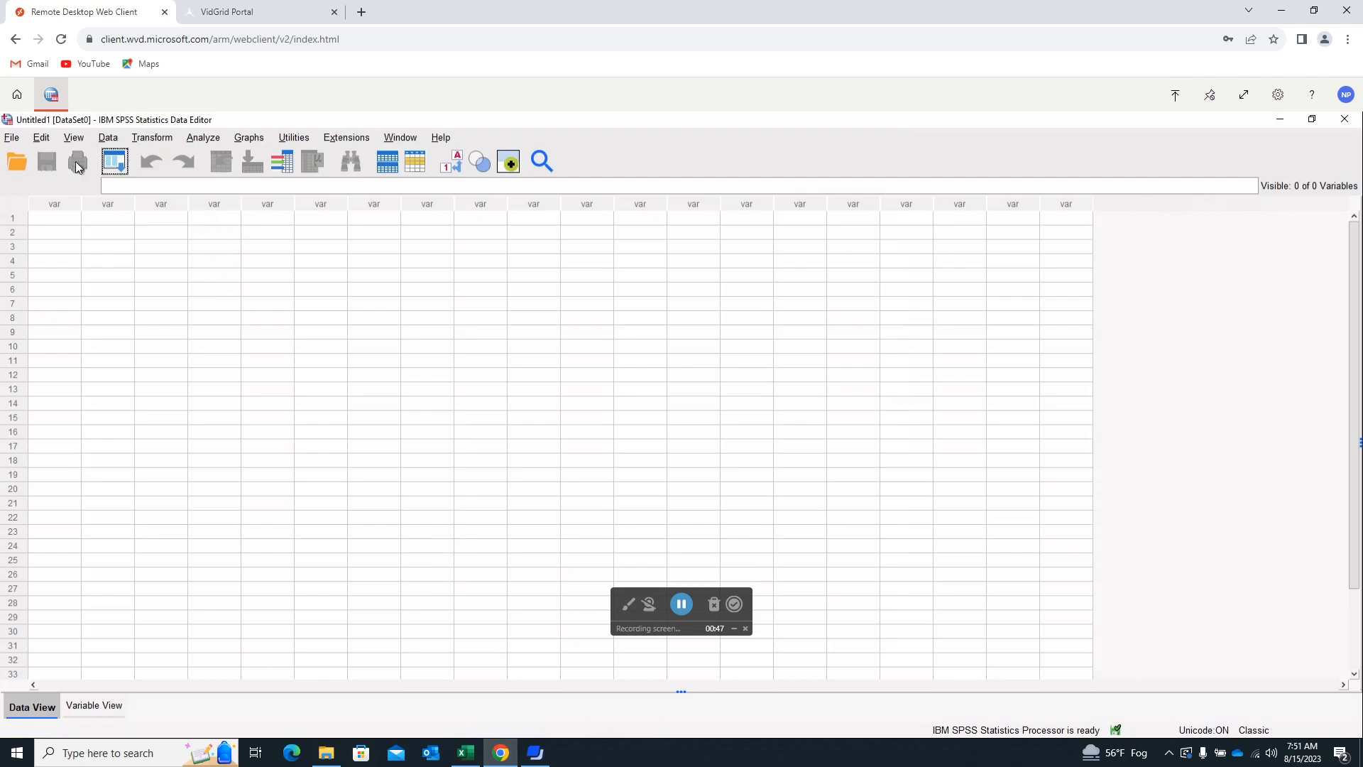
Import the Excel file GasStation - Backup.xlsx into the data editor, and review the definitions of the imported variables.
{"action": "left_click", "coordinate": [12, 138]}
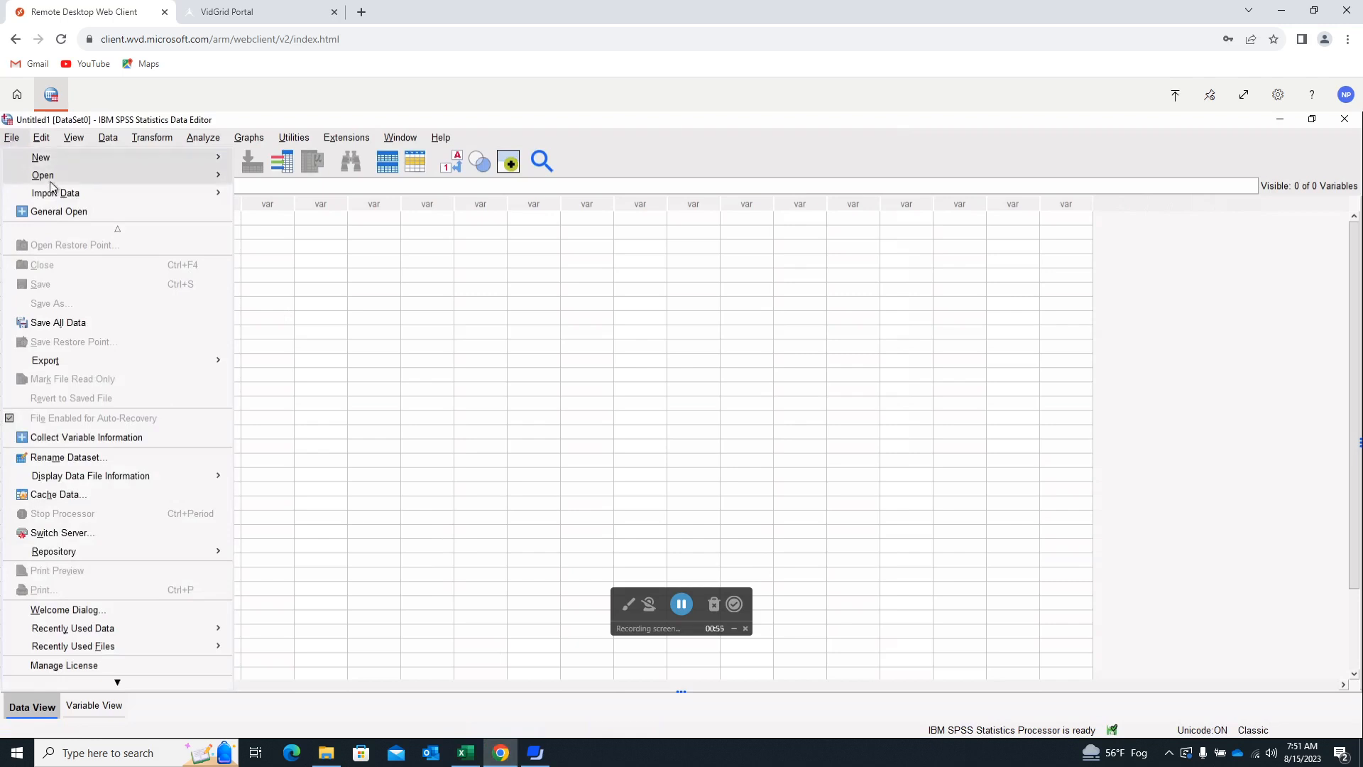
{"action": "mouse_move", "coordinate": [56, 197]}
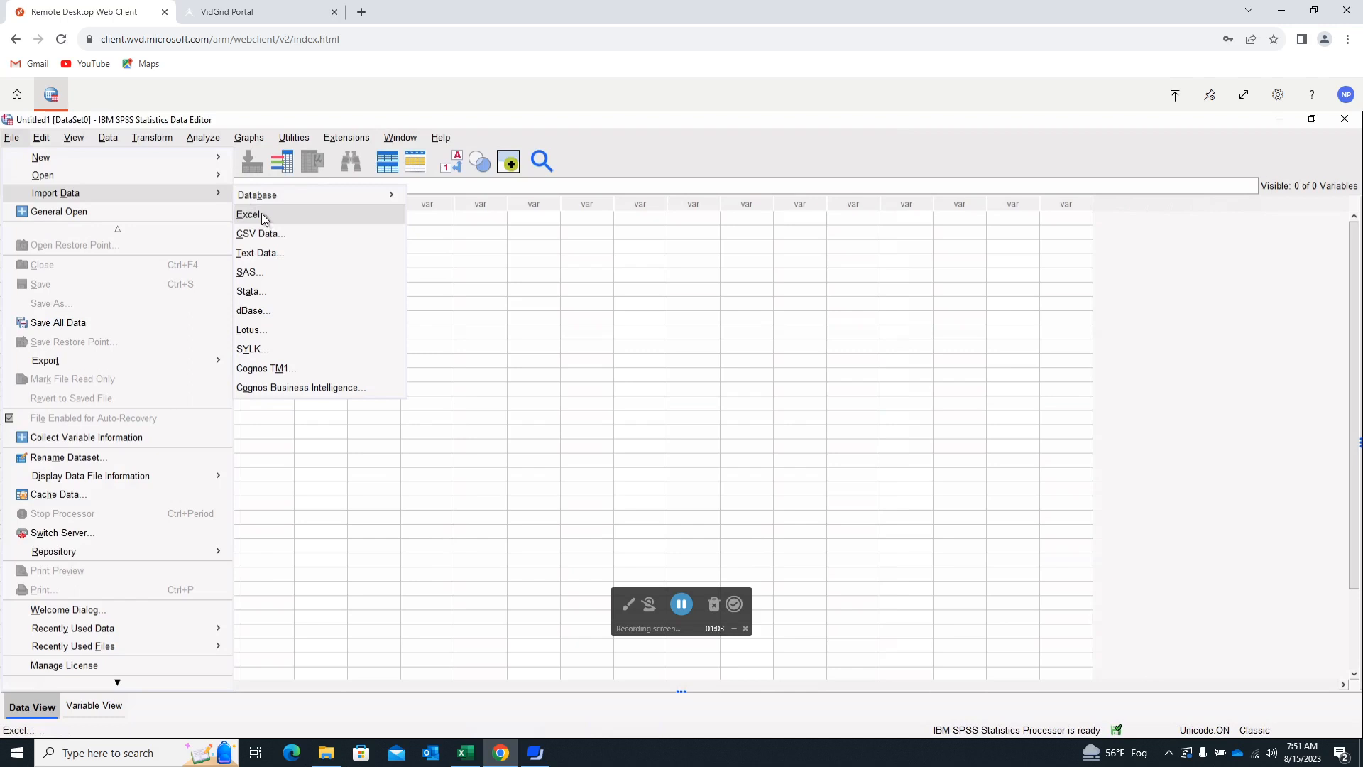
{"action": "left_click", "coordinate": [273, 214]}
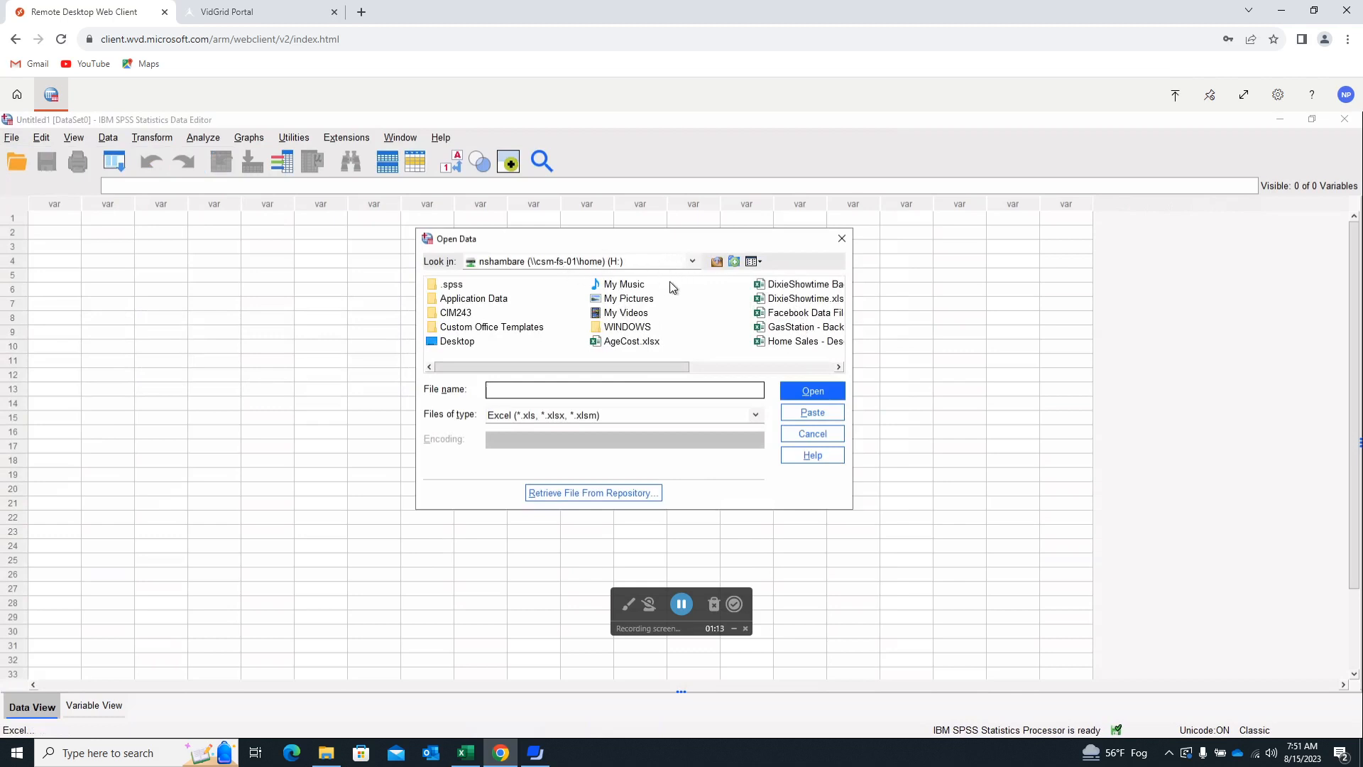
{"action": "left_click", "coordinate": [807, 331]}
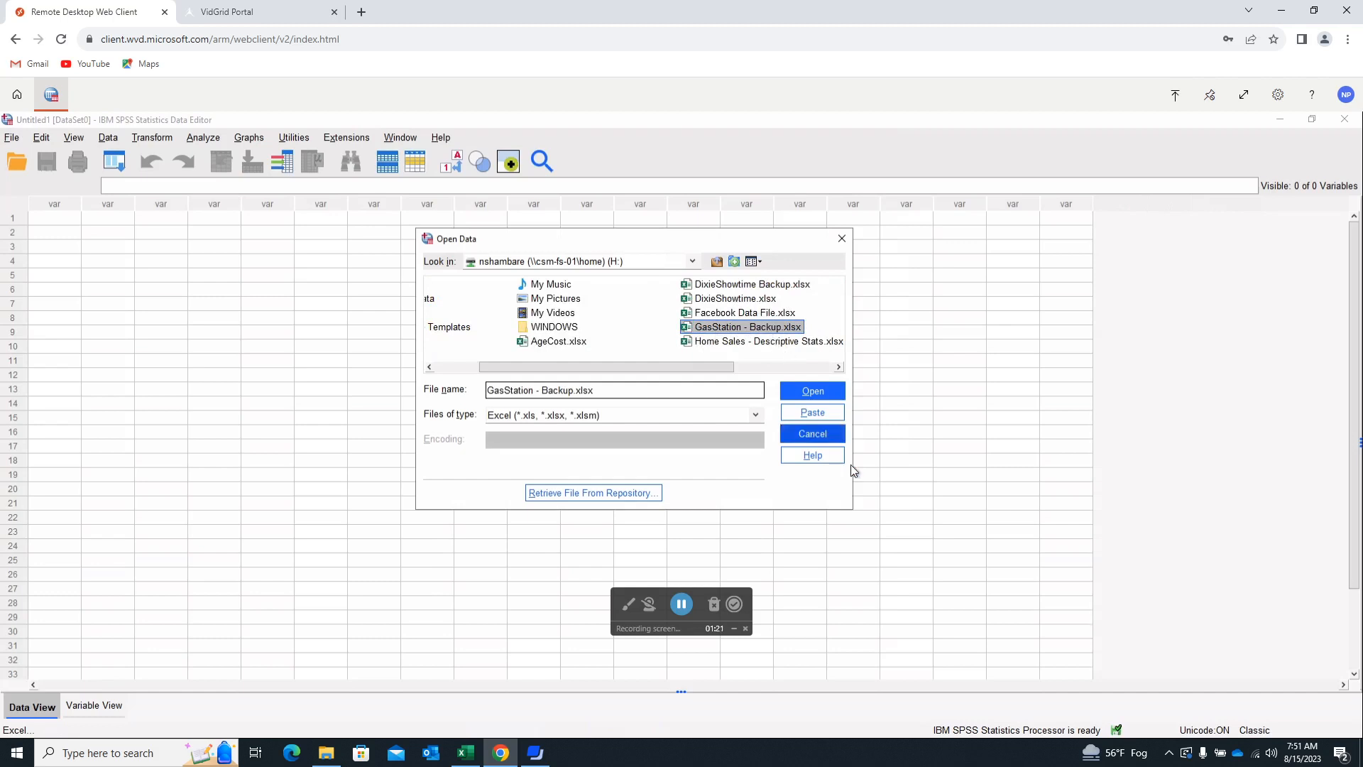
{"action": "left_click", "coordinate": [813, 391]}
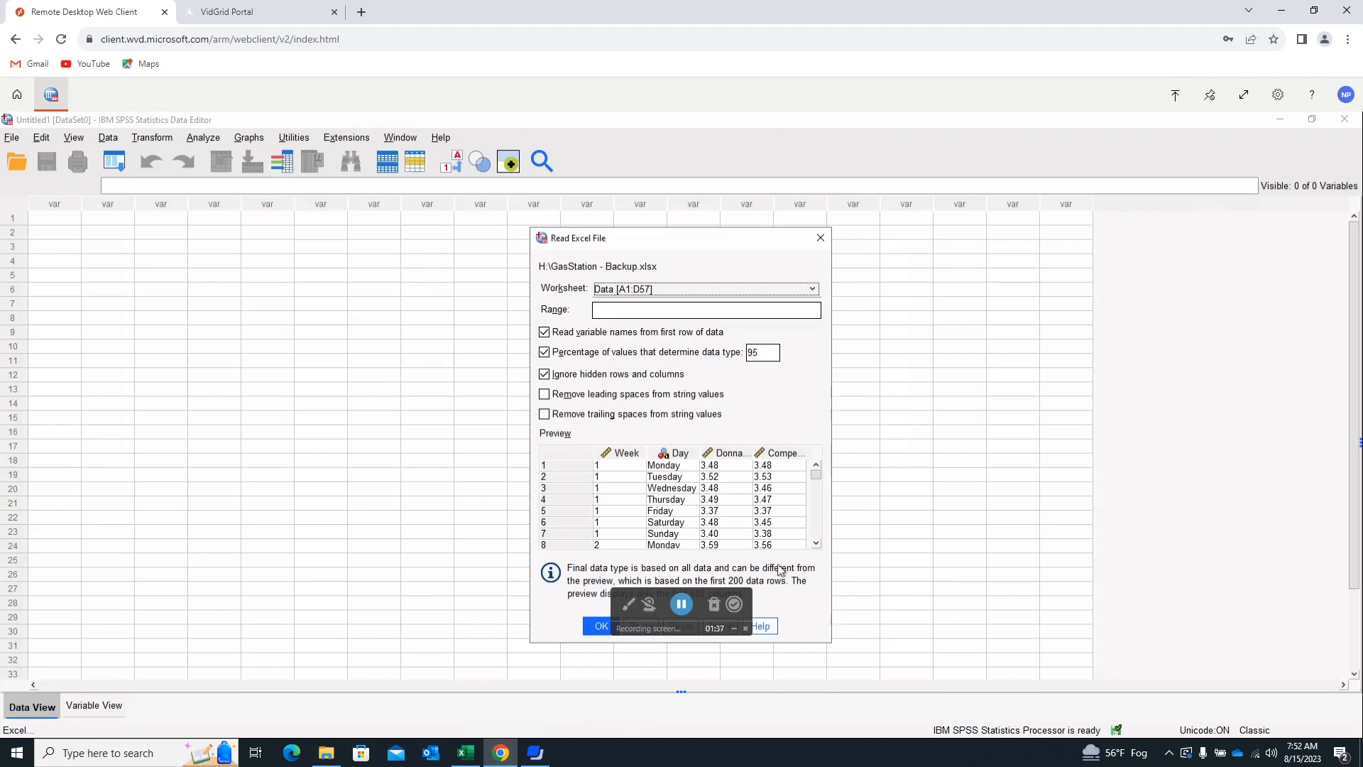
{"action": "left_click_drag", "start_coordinate": [717, 238], "coordinate": [595, 237]}
{"action": "left_click", "coordinate": [479, 624]}
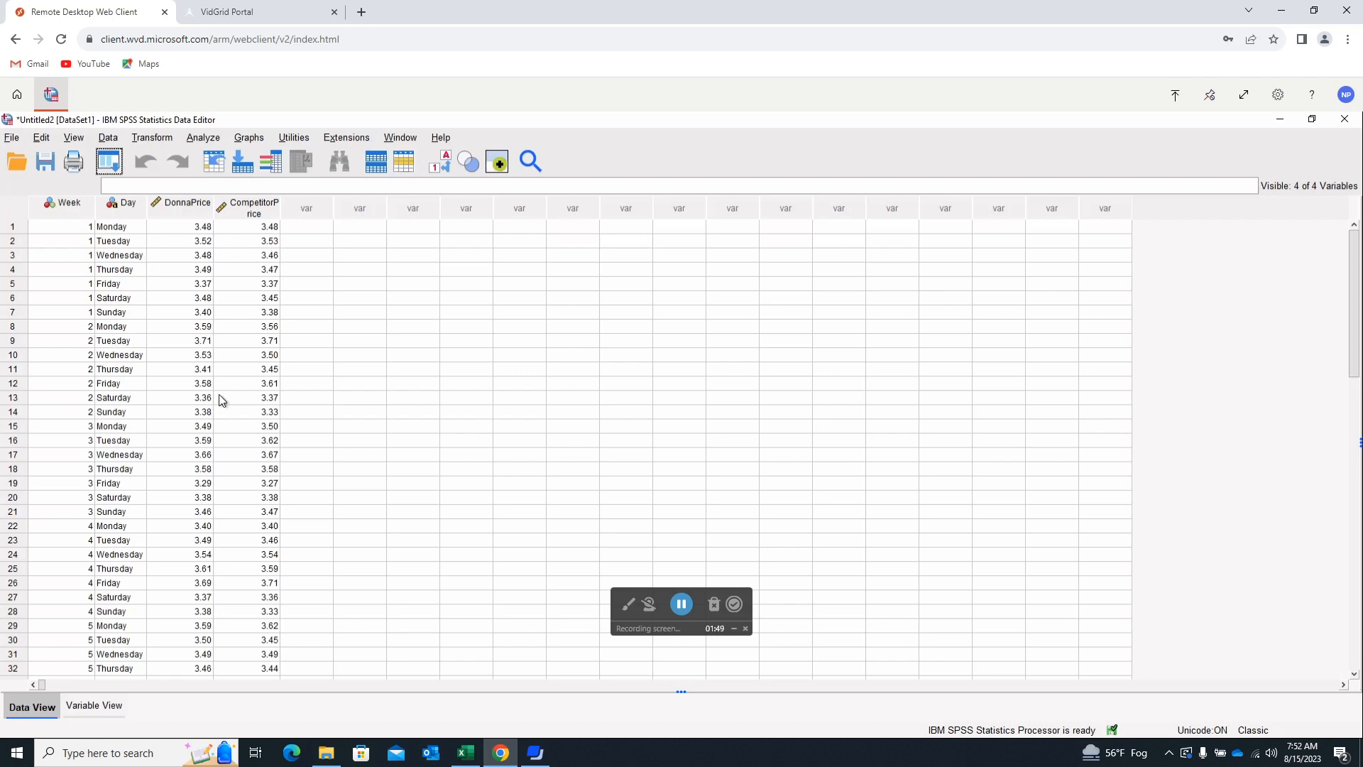
{"action": "left_click", "coordinate": [102, 707]}
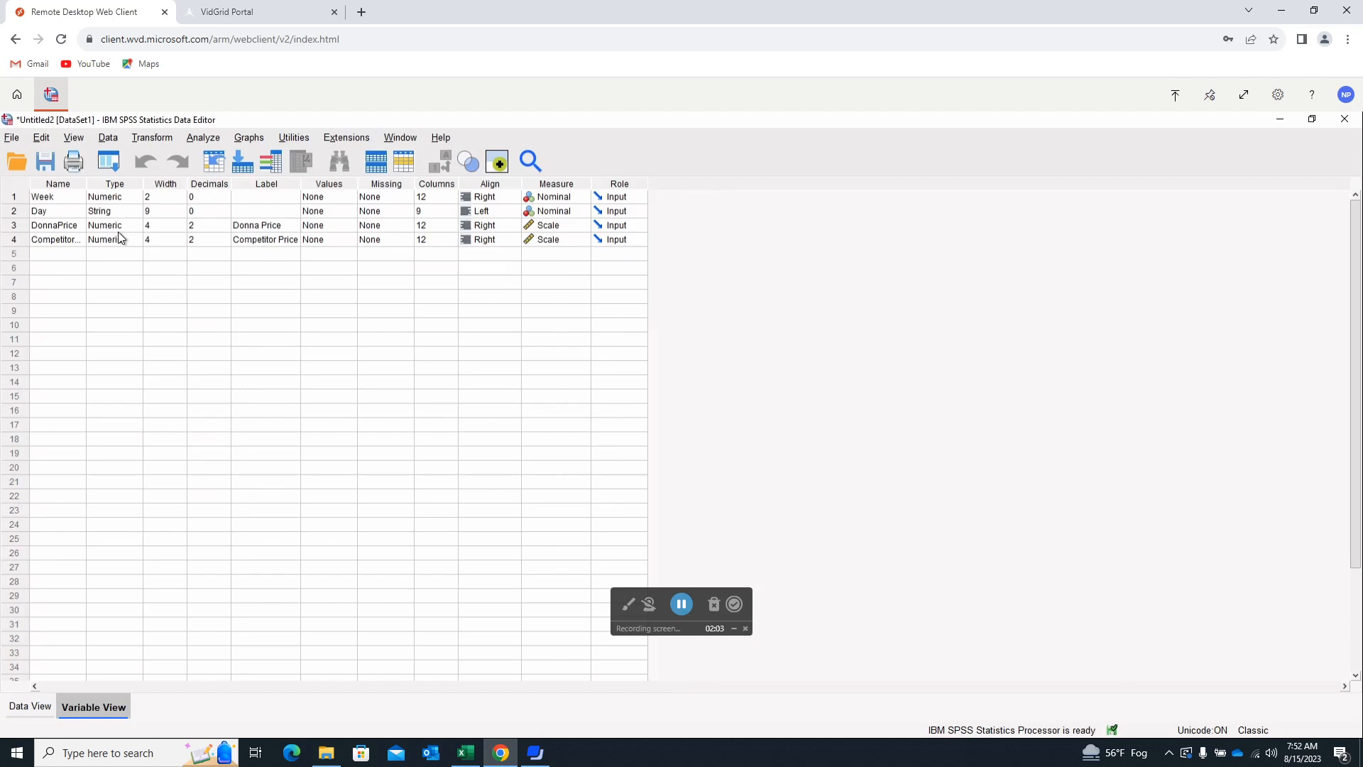
{"action": "left_click", "coordinate": [23, 705]}
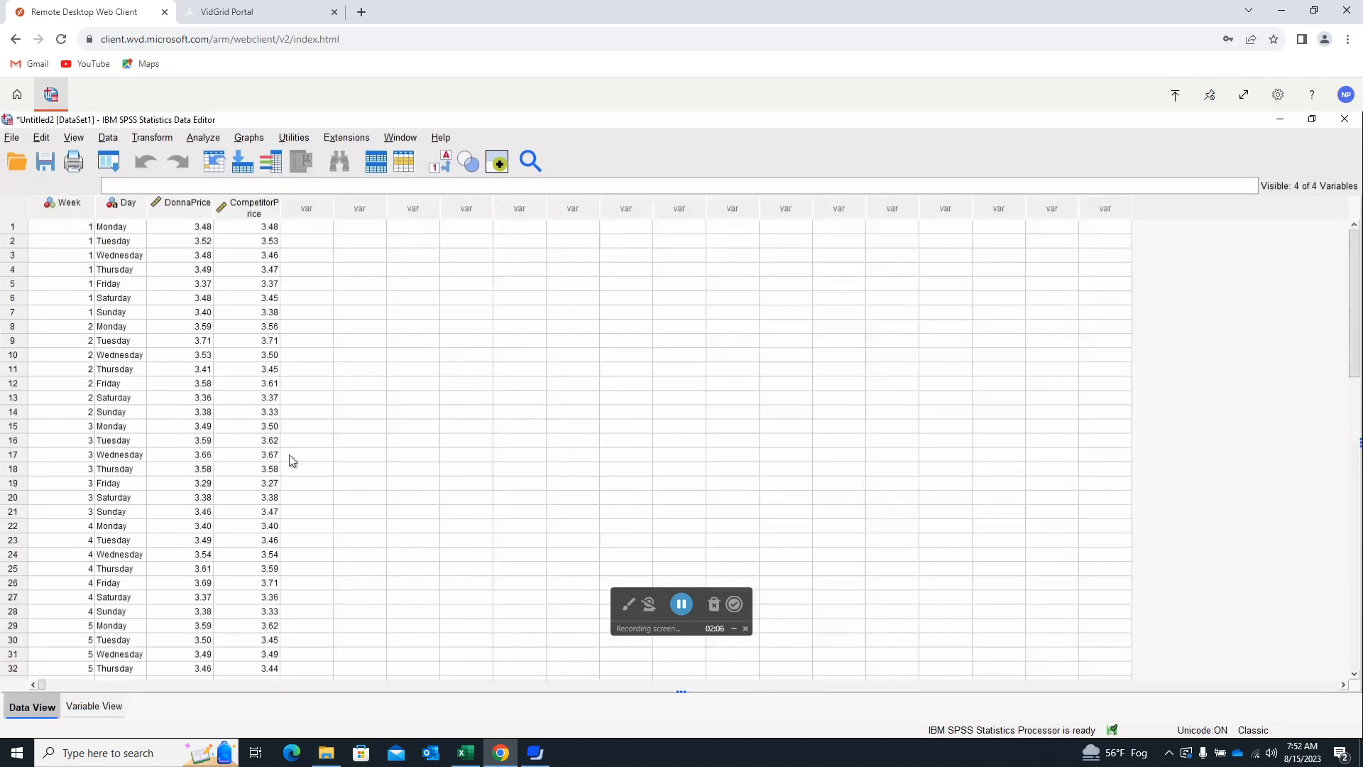
Set up a Descriptives analysis containing the two price variables, leaving out Week.
{"action": "left_click", "coordinate": [206, 138]}
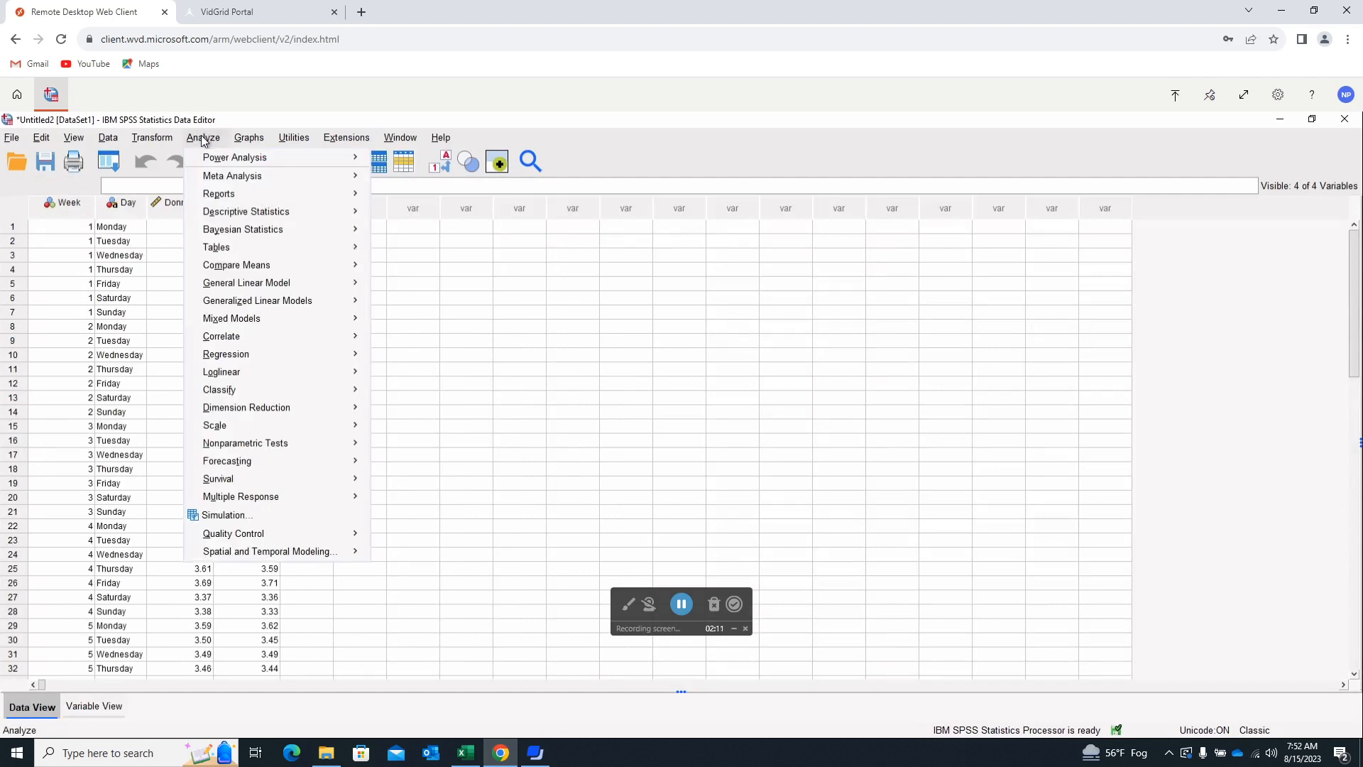
{"action": "mouse_move", "coordinate": [232, 215]}
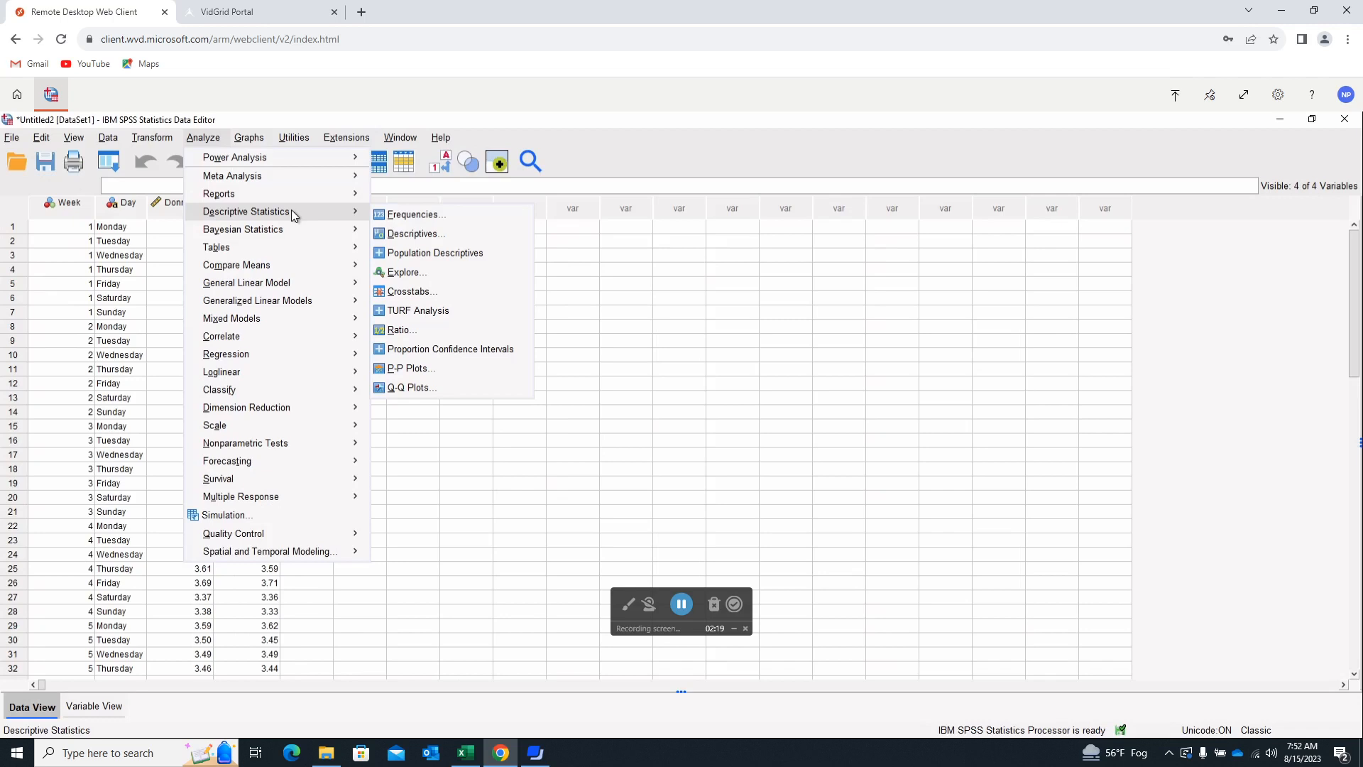
{"action": "left_click", "coordinate": [415, 234]}
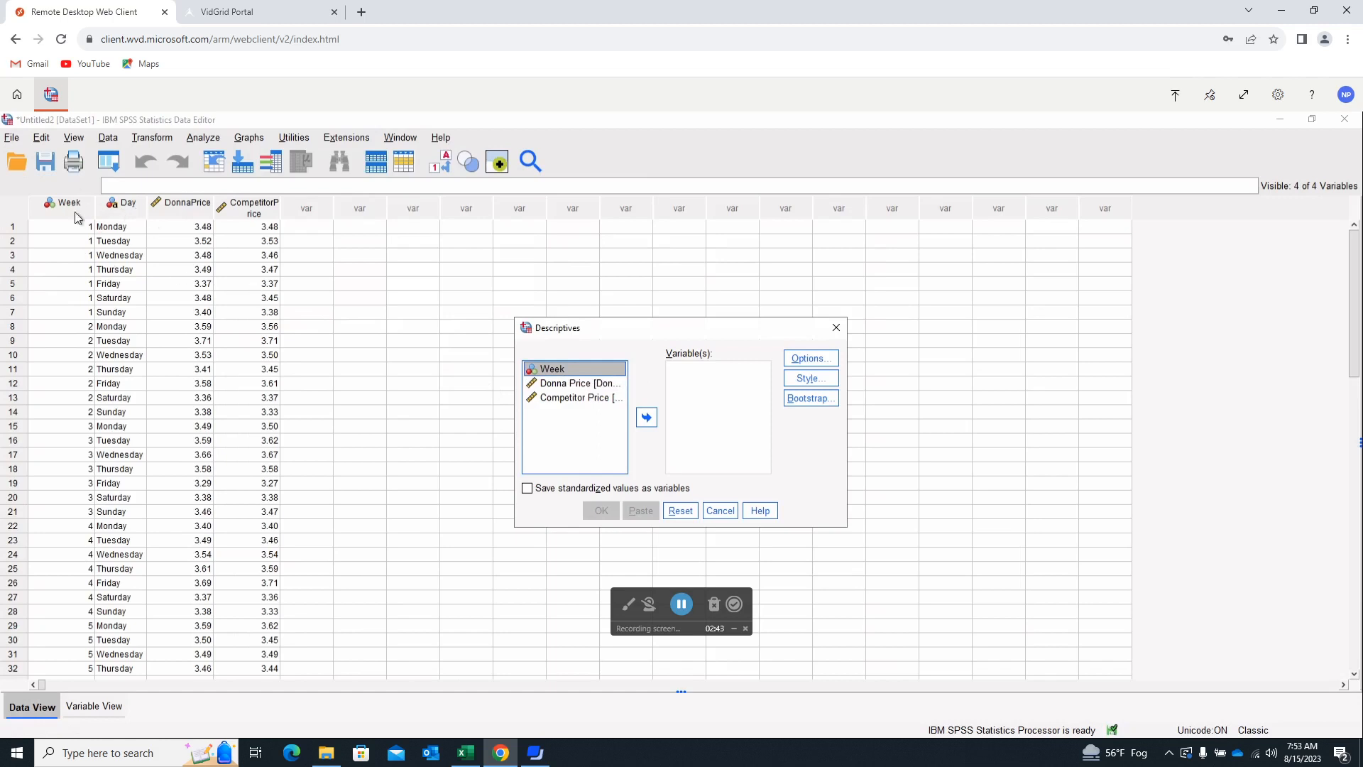
{"action": "left_click", "coordinate": [595, 387]}
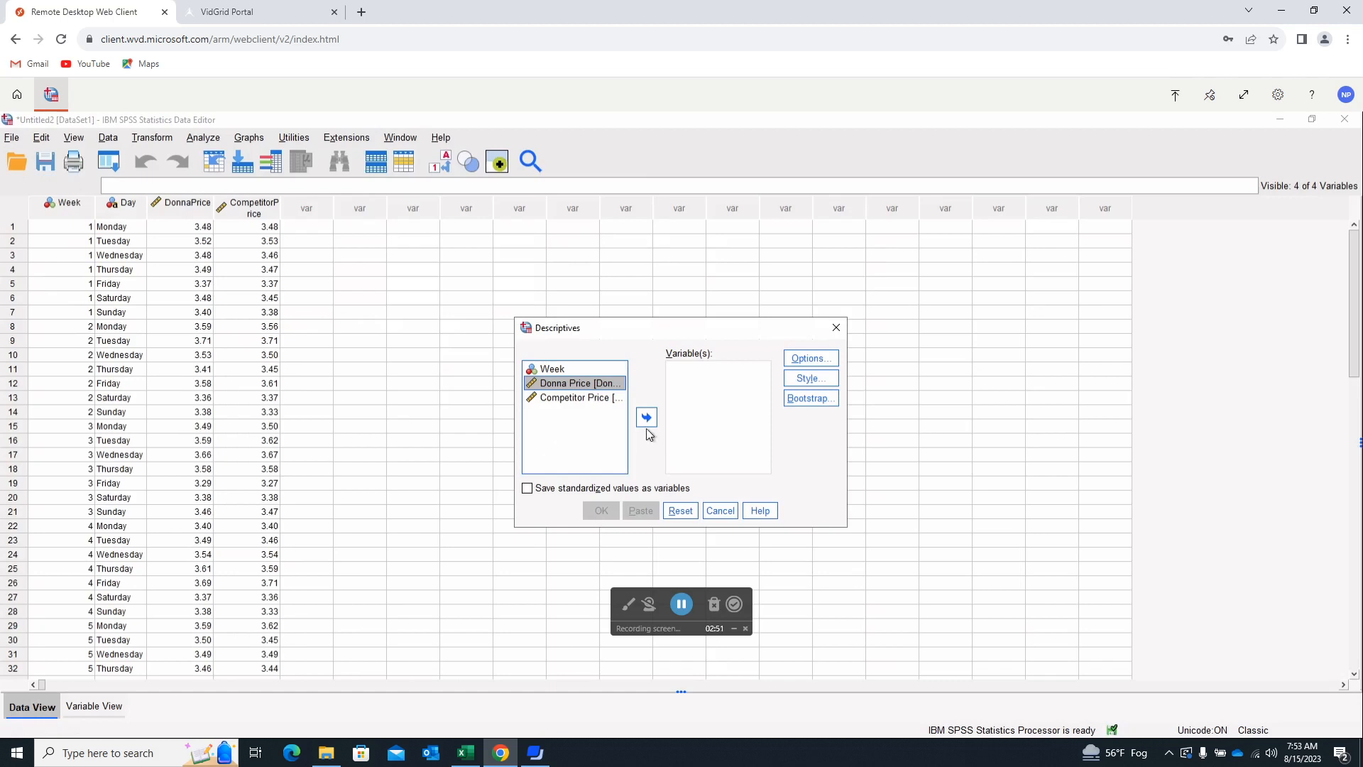
{"action": "left_click", "coordinate": [647, 418]}
{"action": "left_click", "coordinate": [578, 384]}
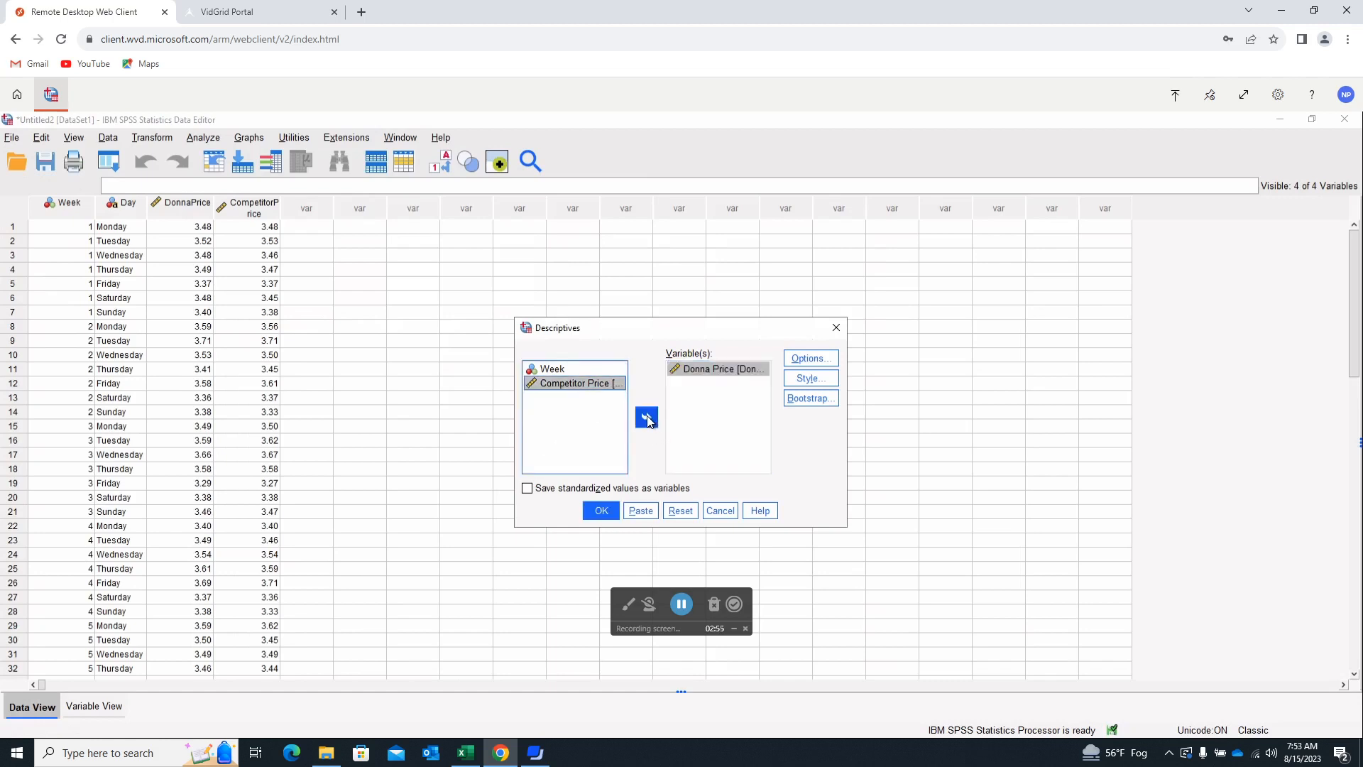
{"action": "left_click", "coordinate": [647, 419]}
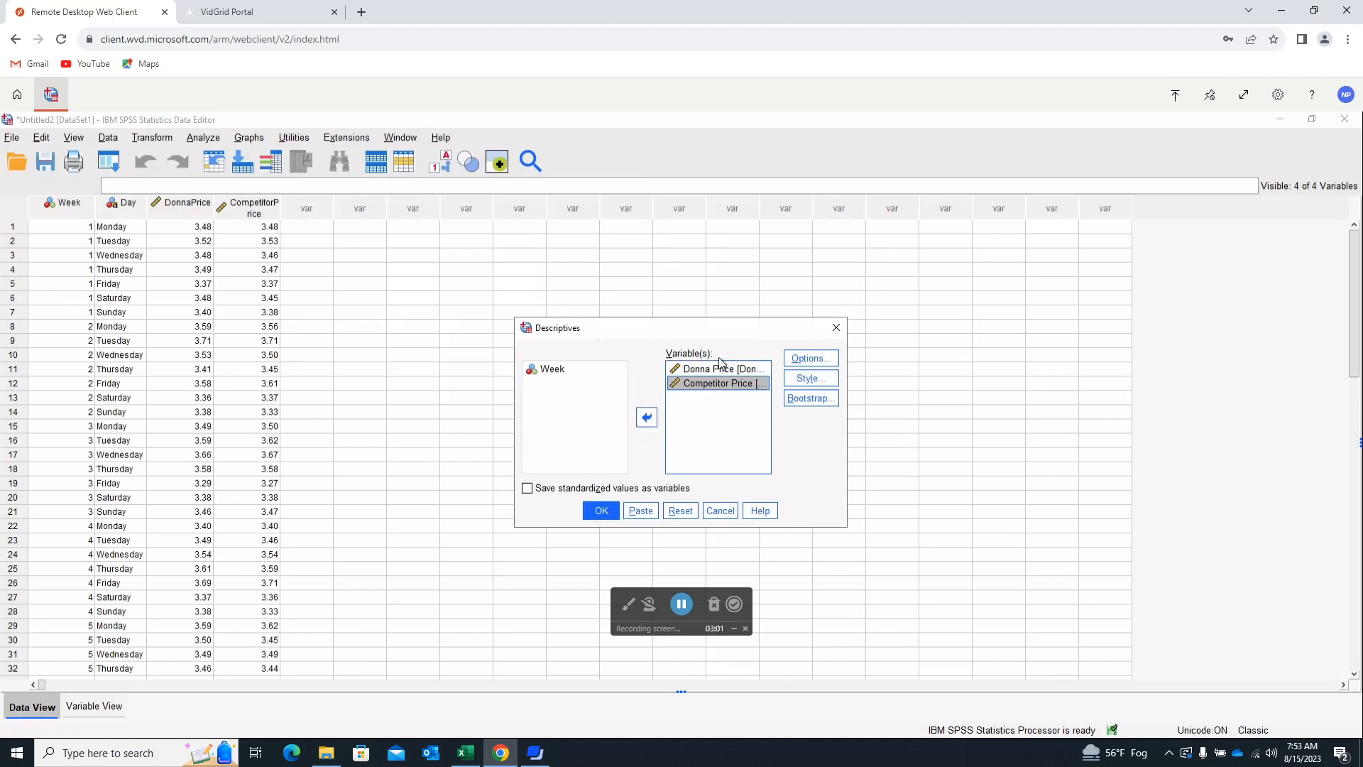
Add Sum, Variance, Range, S.E. mean, Kurtosis and Skewness to the descriptive statistics options, and run the analysis.
{"action": "left_click", "coordinate": [811, 359]}
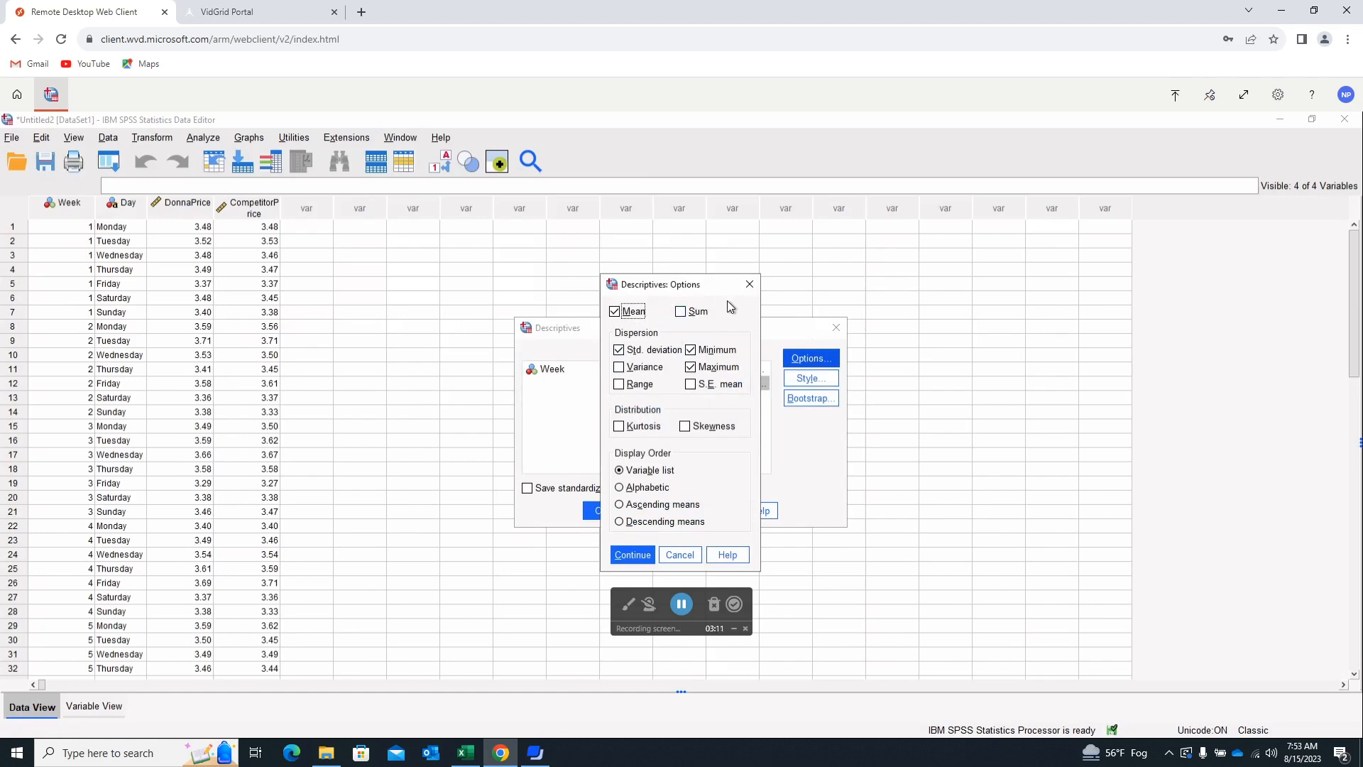
{"action": "left_click", "coordinate": [682, 313]}
{"action": "left_click", "coordinate": [619, 369]}
{"action": "left_click", "coordinate": [618, 386]}
{"action": "left_click", "coordinate": [692, 386]}
{"action": "left_click", "coordinate": [619, 429]}
{"action": "left_click", "coordinate": [686, 427]}
{"action": "left_click", "coordinate": [630, 556]}
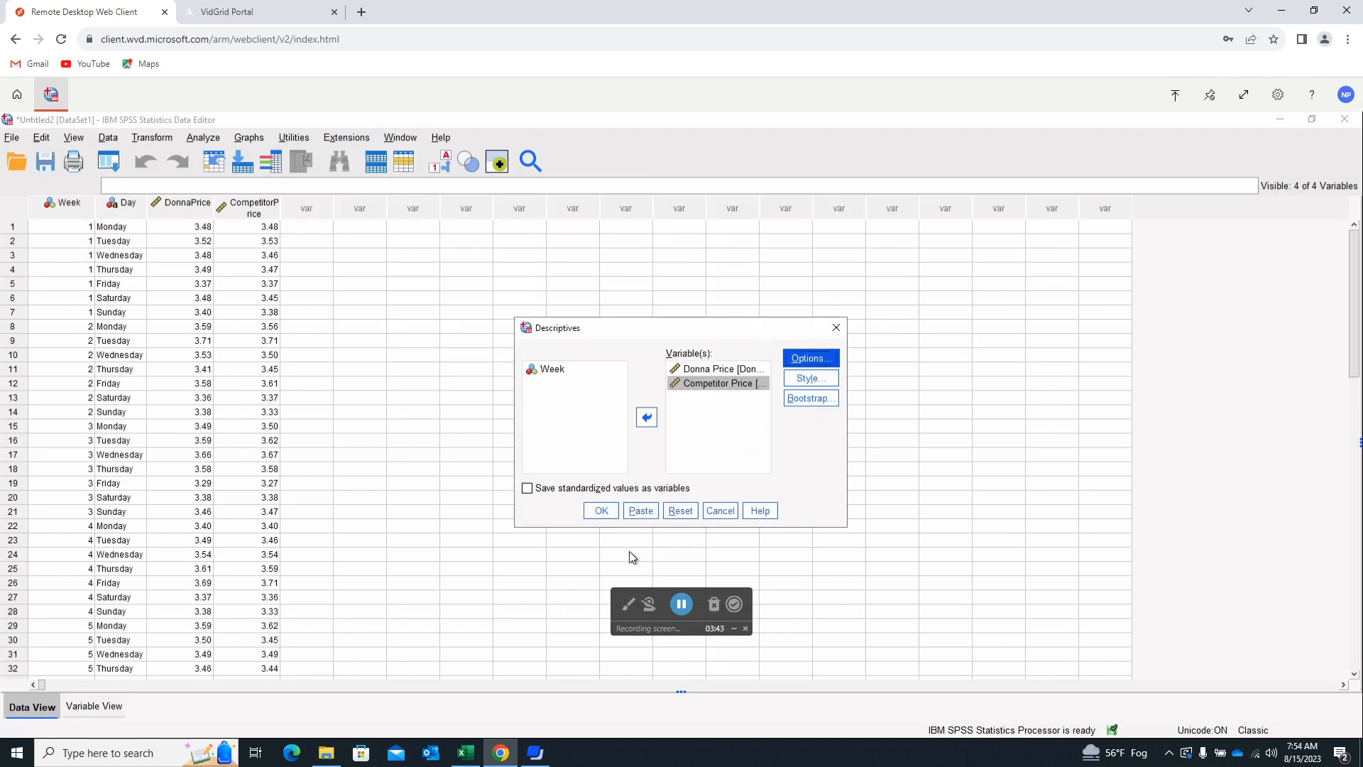
{"action": "left_click", "coordinate": [601, 511]}
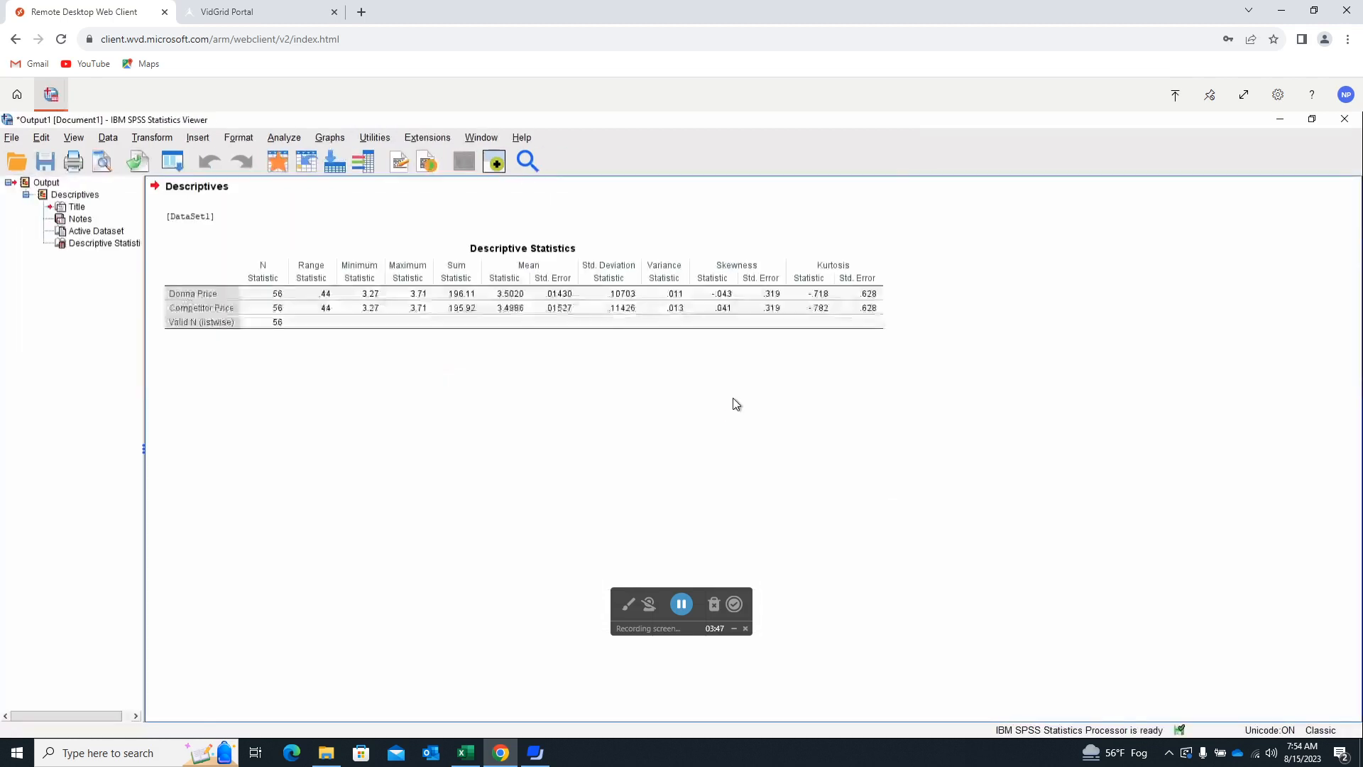
{"action": "left_click", "coordinate": [550, 306]}
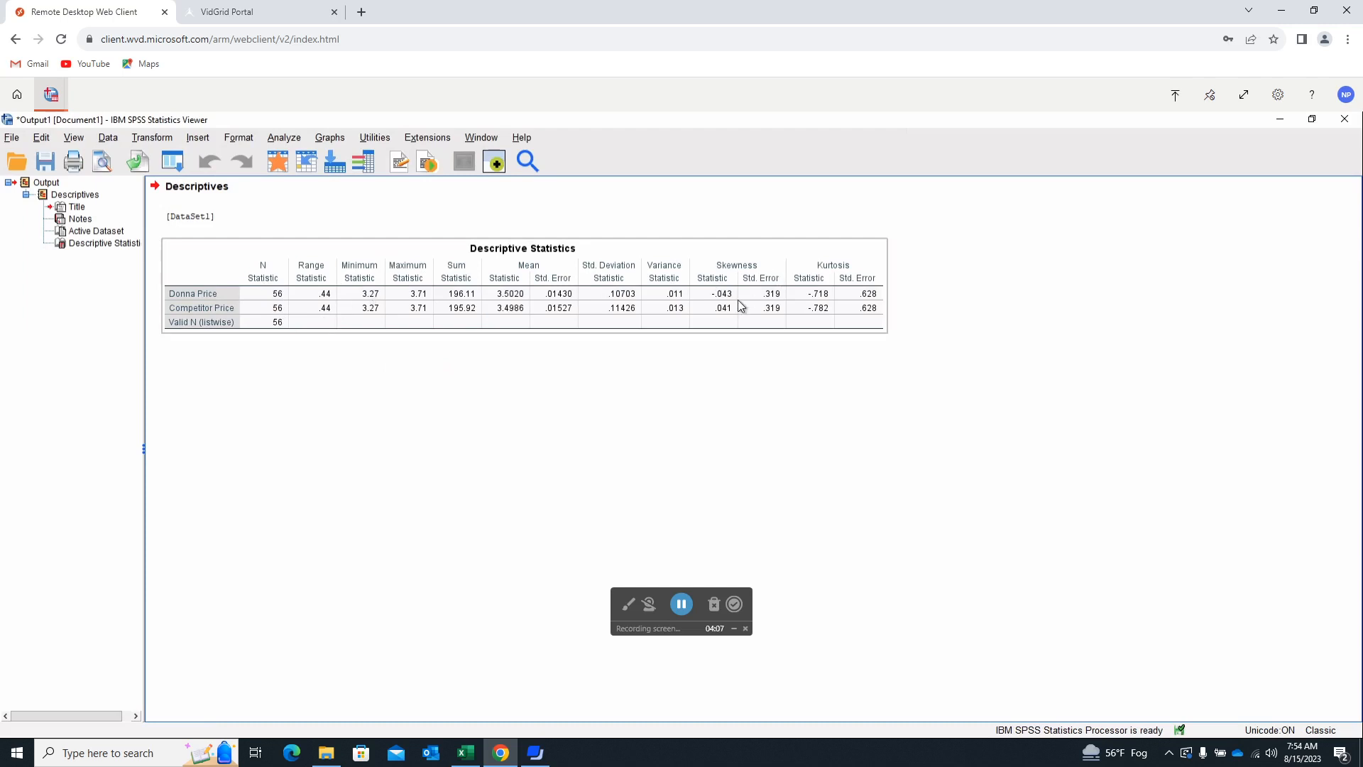
{"action": "left_click", "coordinate": [799, 504]}
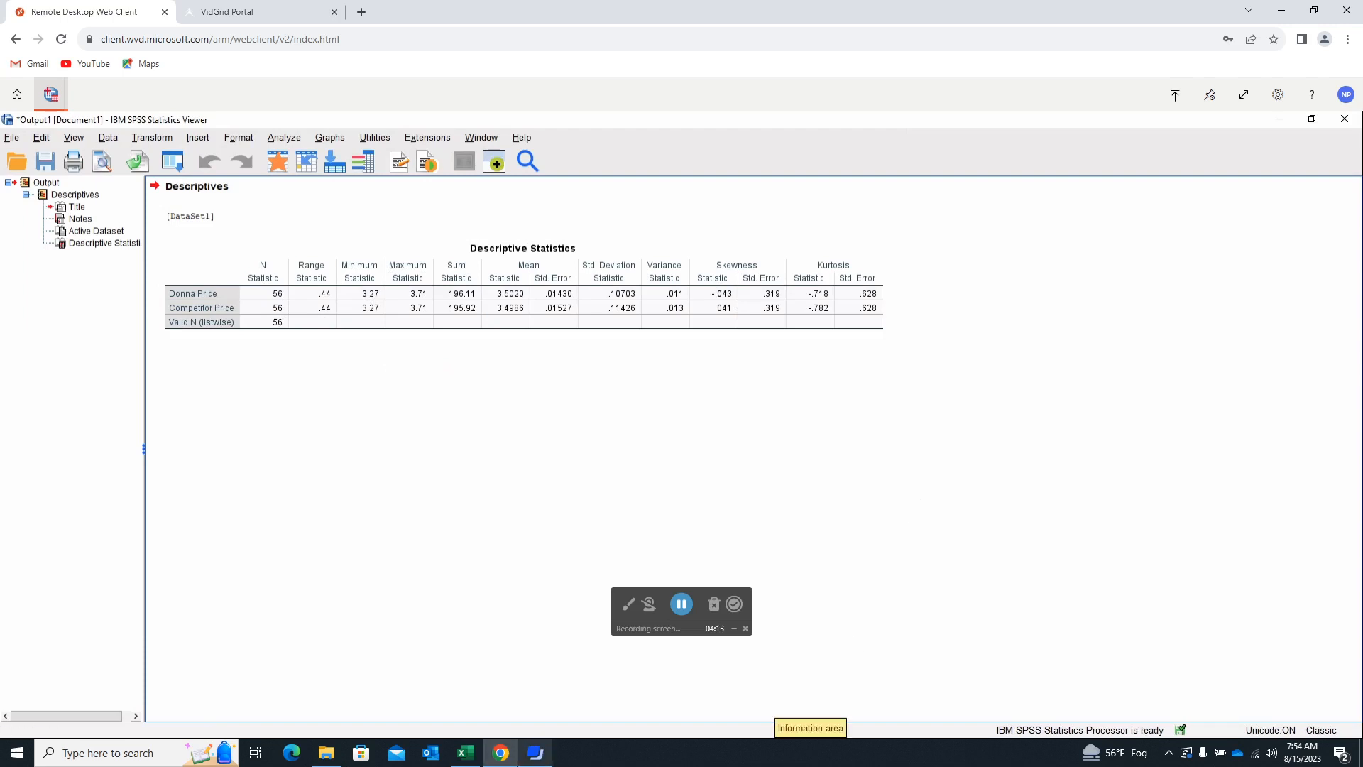
Switch to the GasStation workbook in Excel and check in the Excel add-ins list that Analysis ToolPak is enabled.
{"action": "mouse_move", "coordinate": [511, 754]}
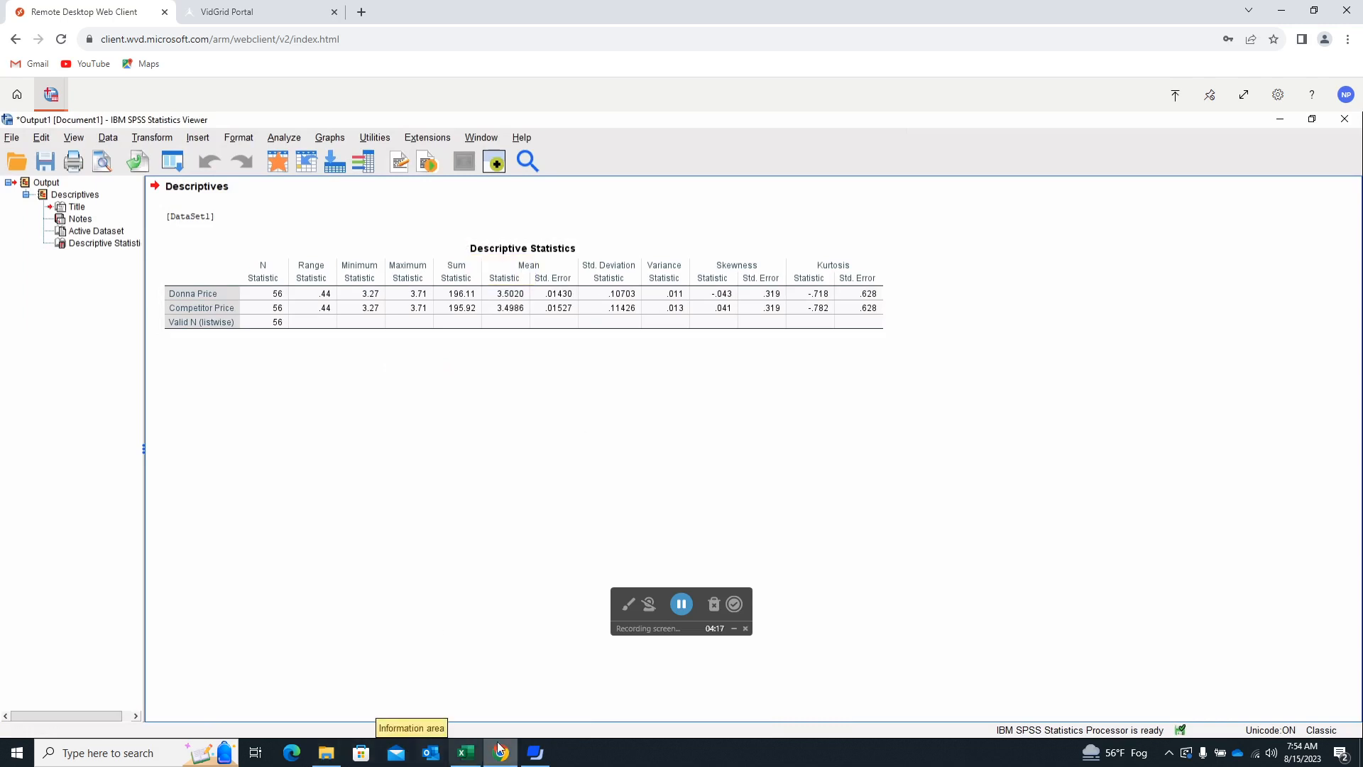
{"action": "left_click", "coordinate": [467, 754]}
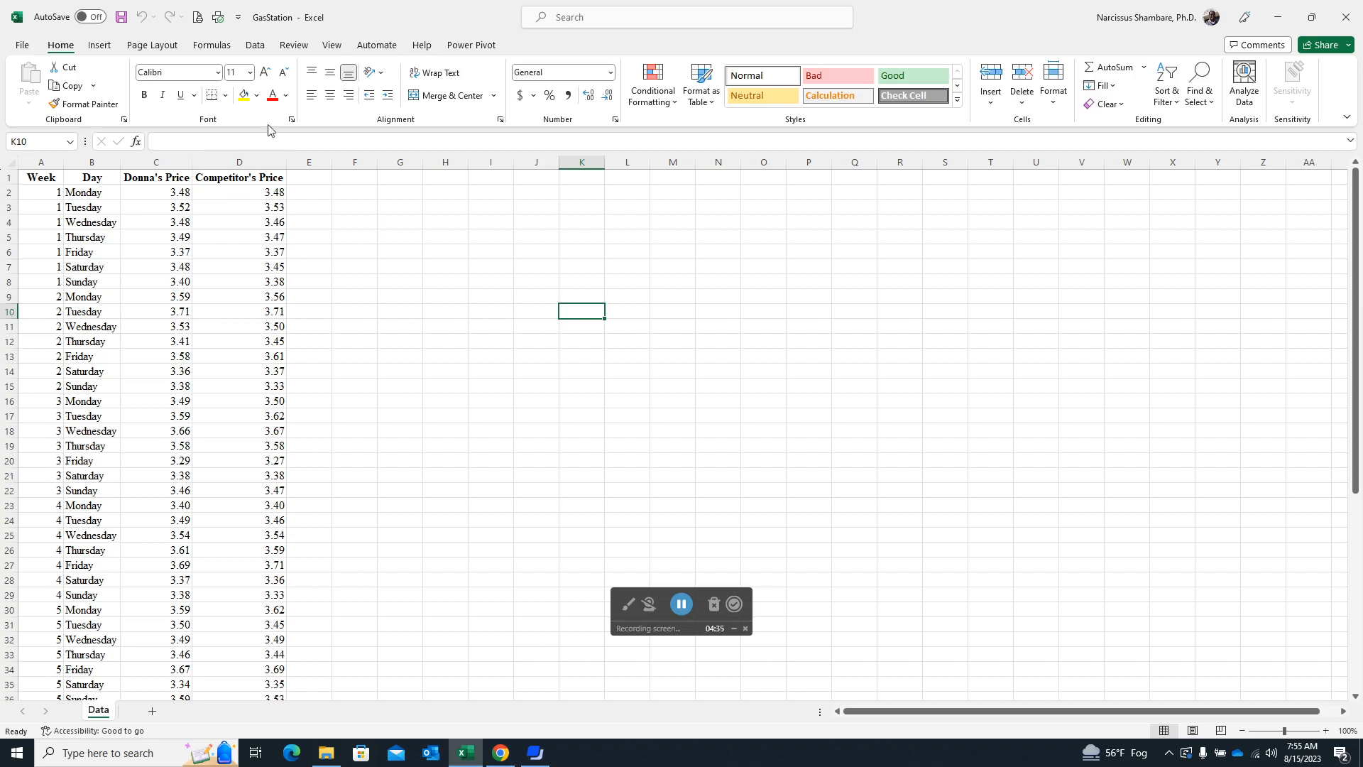
{"action": "left_click", "coordinate": [255, 45]}
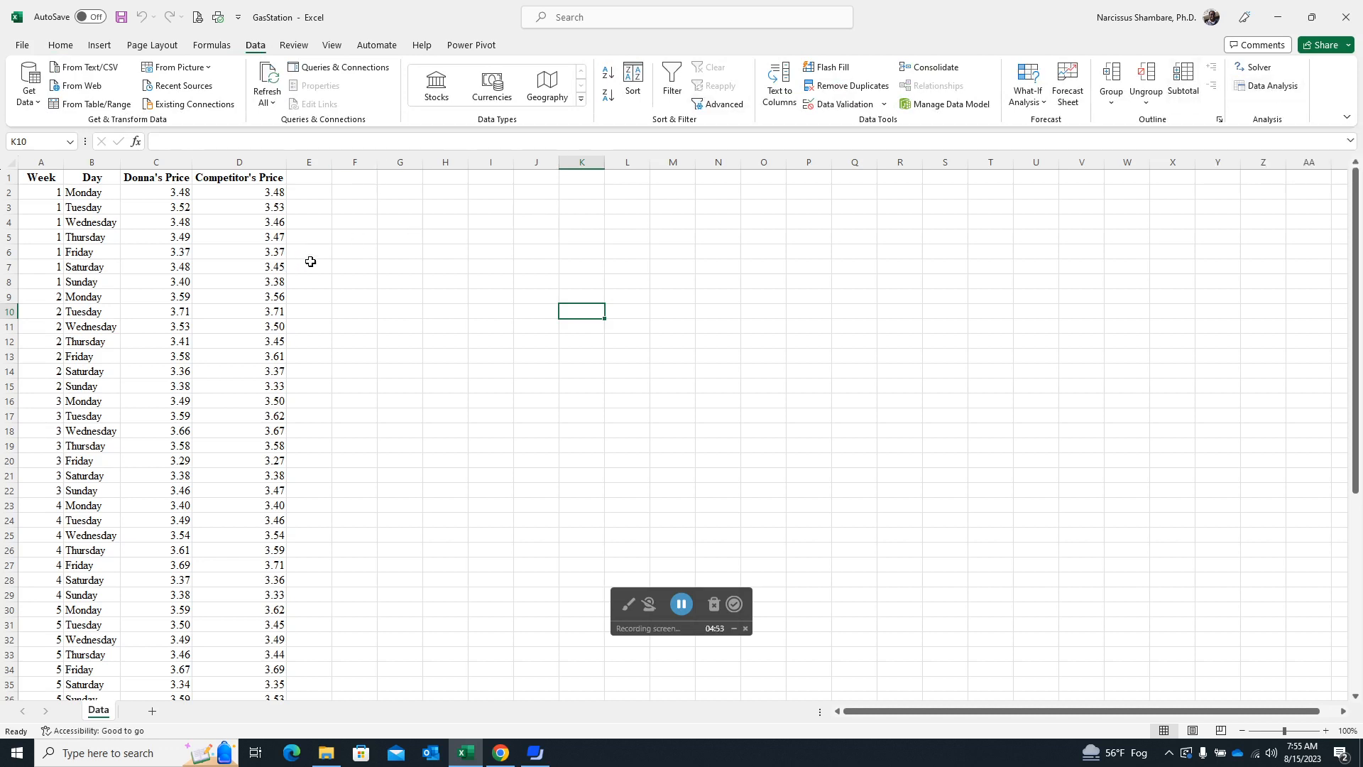
{"action": "left_click", "coordinate": [22, 46]}
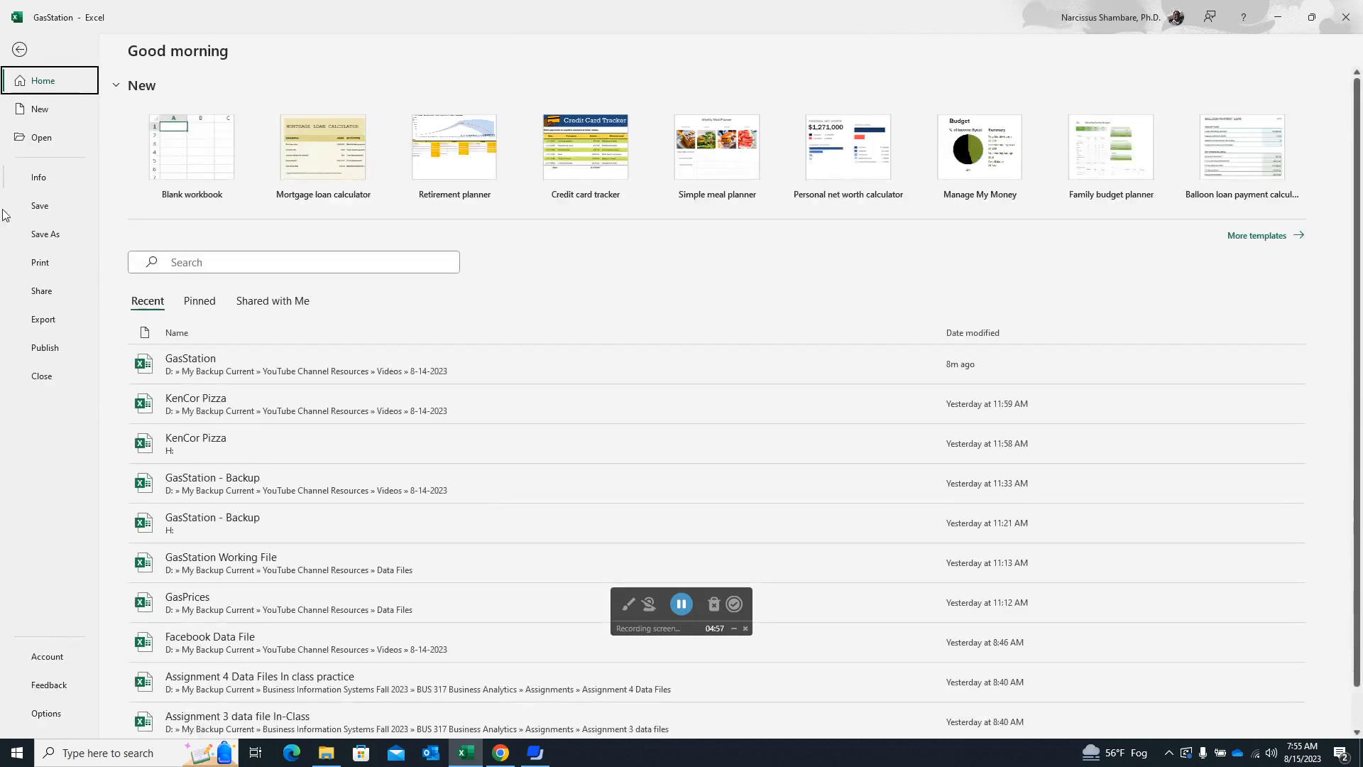
{"action": "left_click", "coordinate": [47, 713]}
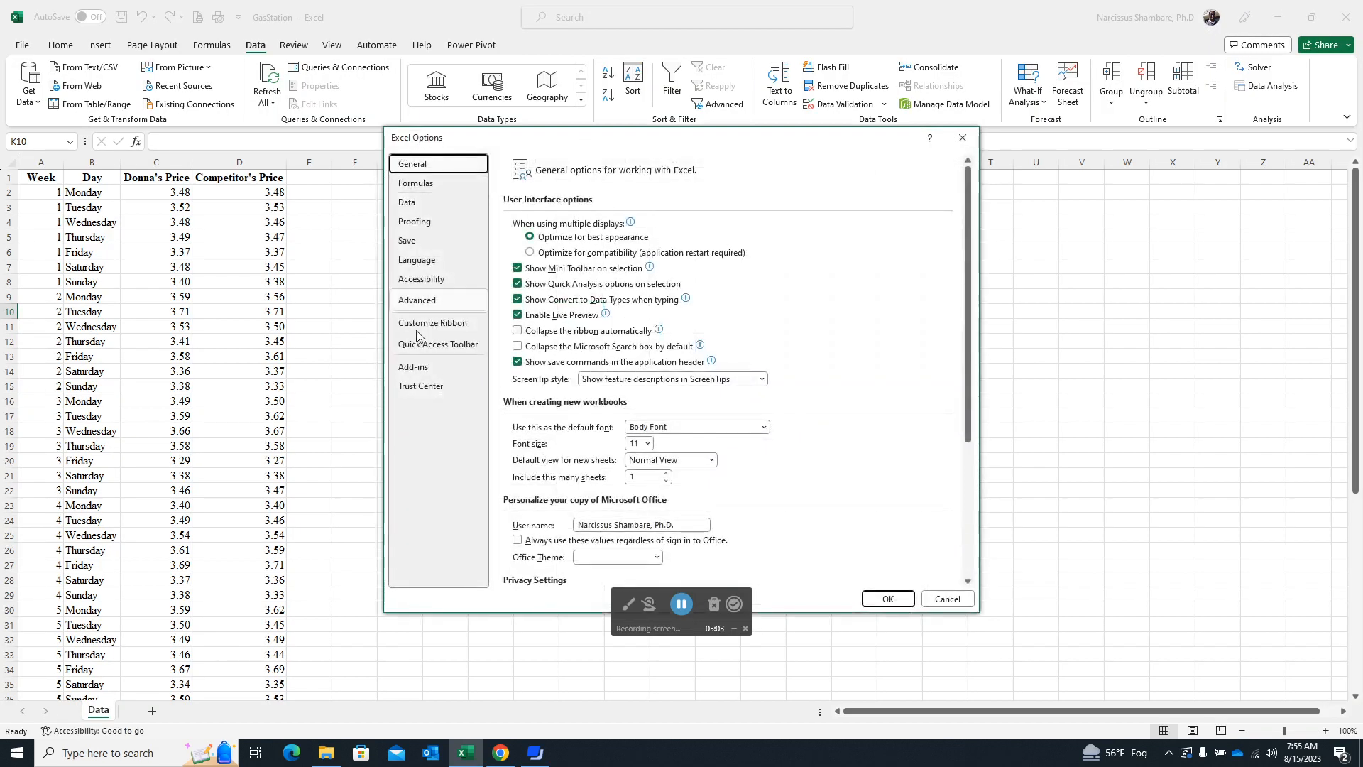
{"action": "left_click", "coordinate": [418, 368]}
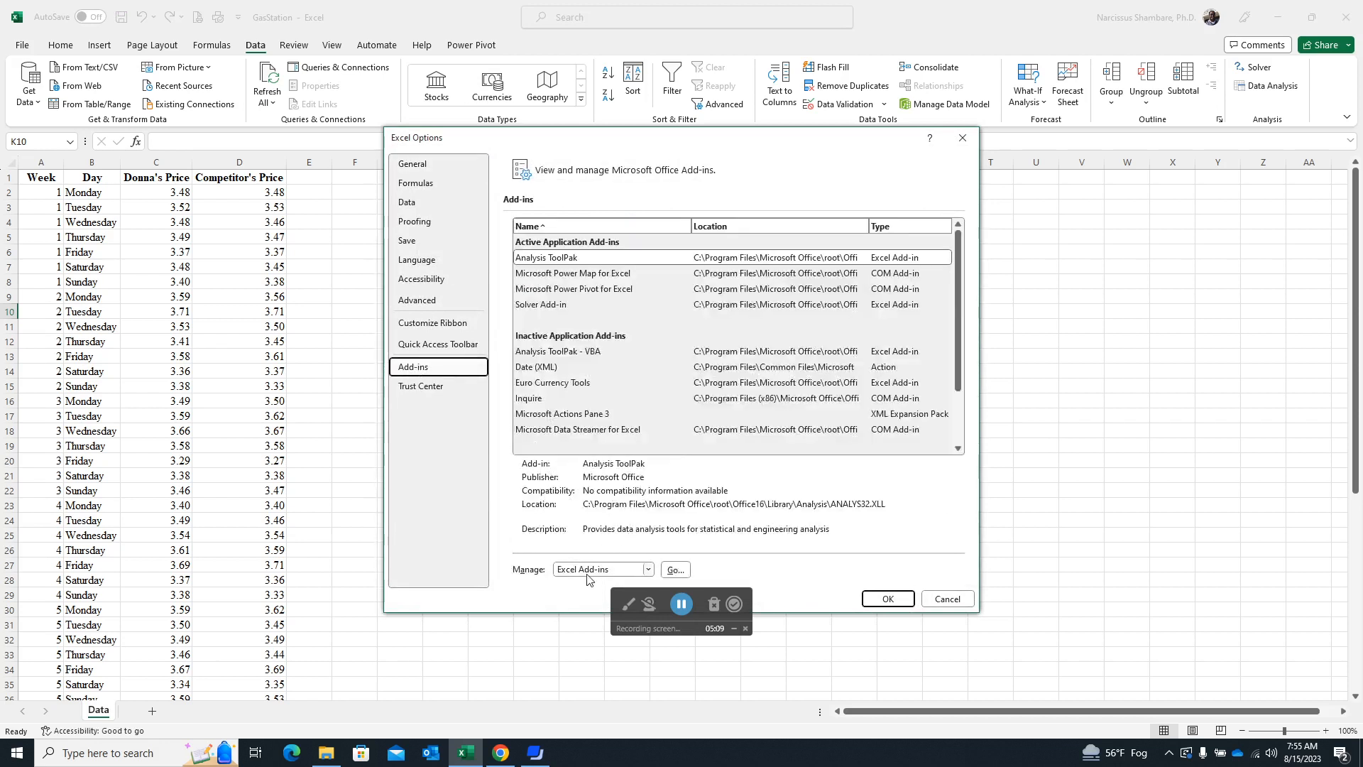
{"action": "left_click", "coordinate": [675, 570]}
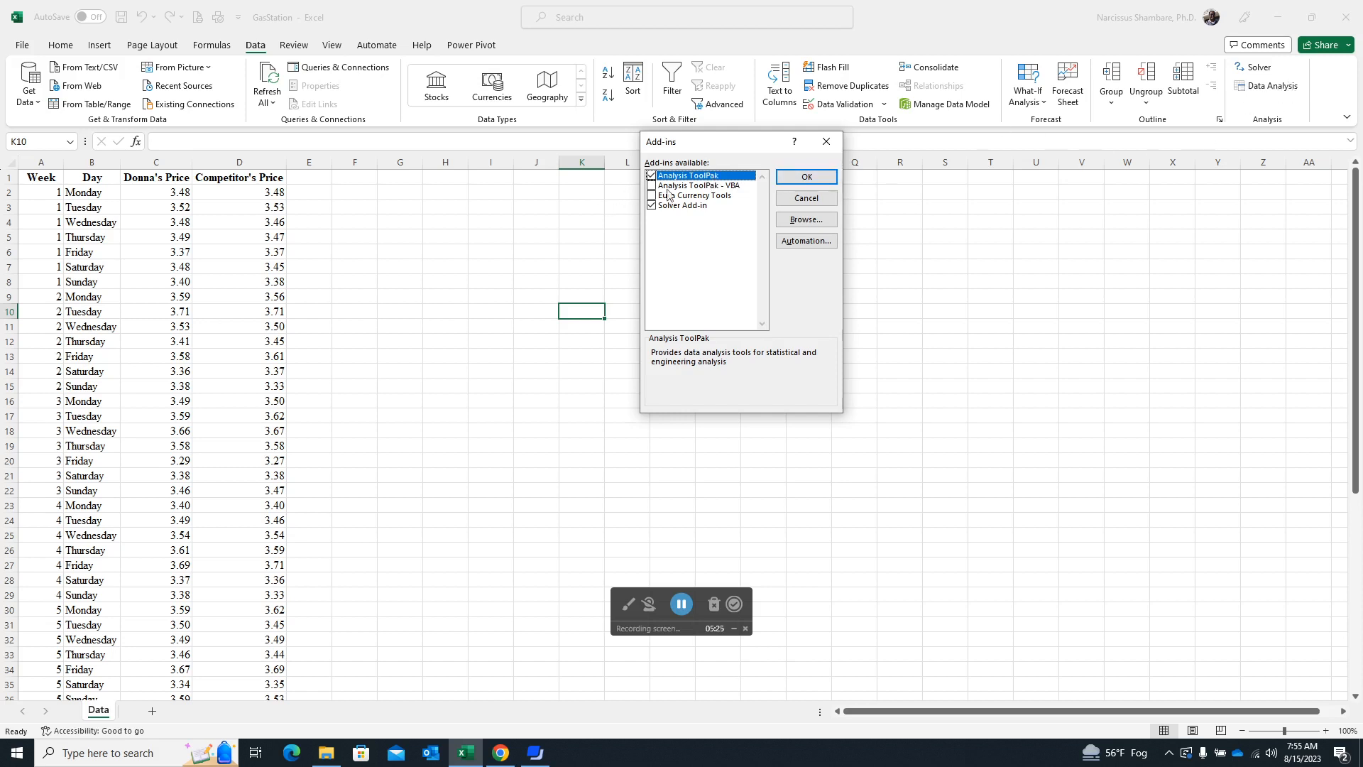
{"action": "left_click", "coordinate": [813, 183]}
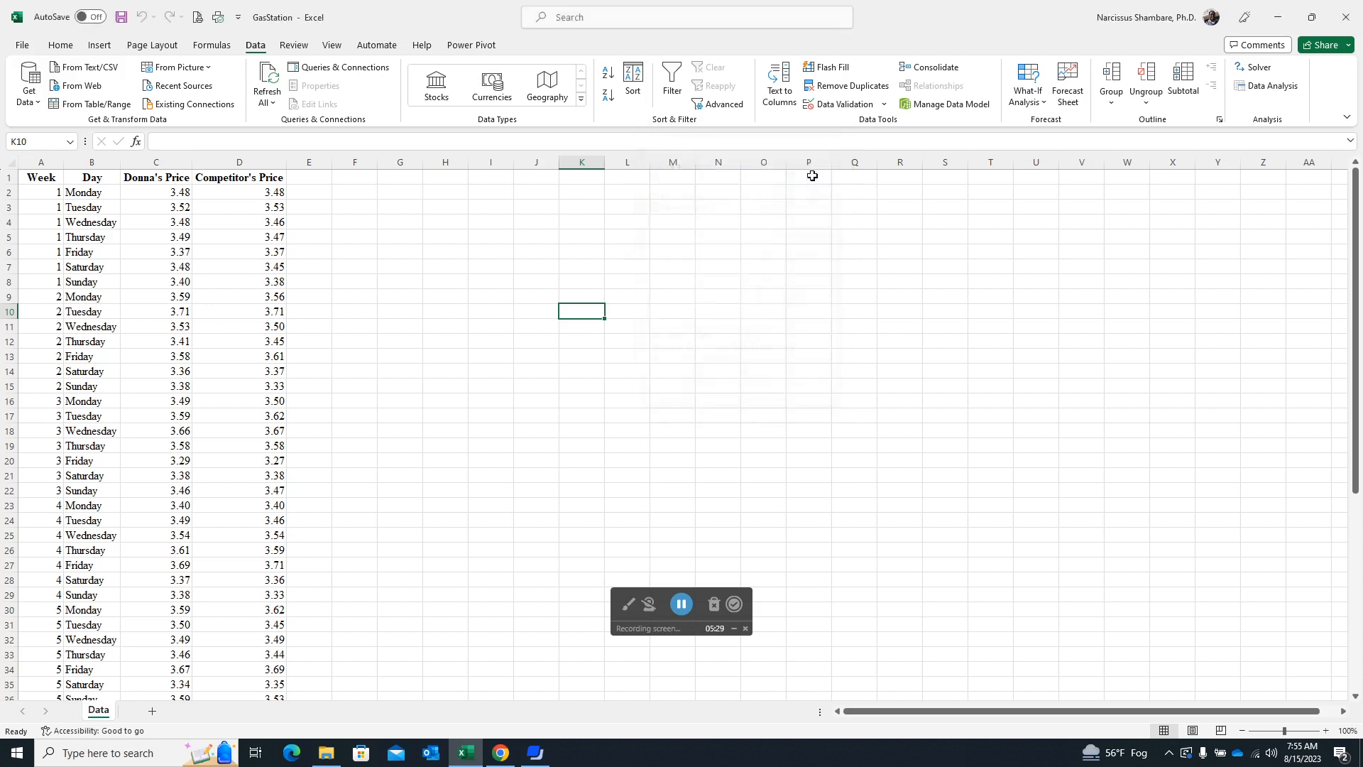
Start the Descriptive Statistics tool from Data Analysis and set its input range to $C$1:$D$57, covering both price columns.
{"action": "left_click", "coordinate": [1274, 90]}
{"action": "left_click_drag", "start_coordinate": [730, 217], "coordinate": [709, 197]}
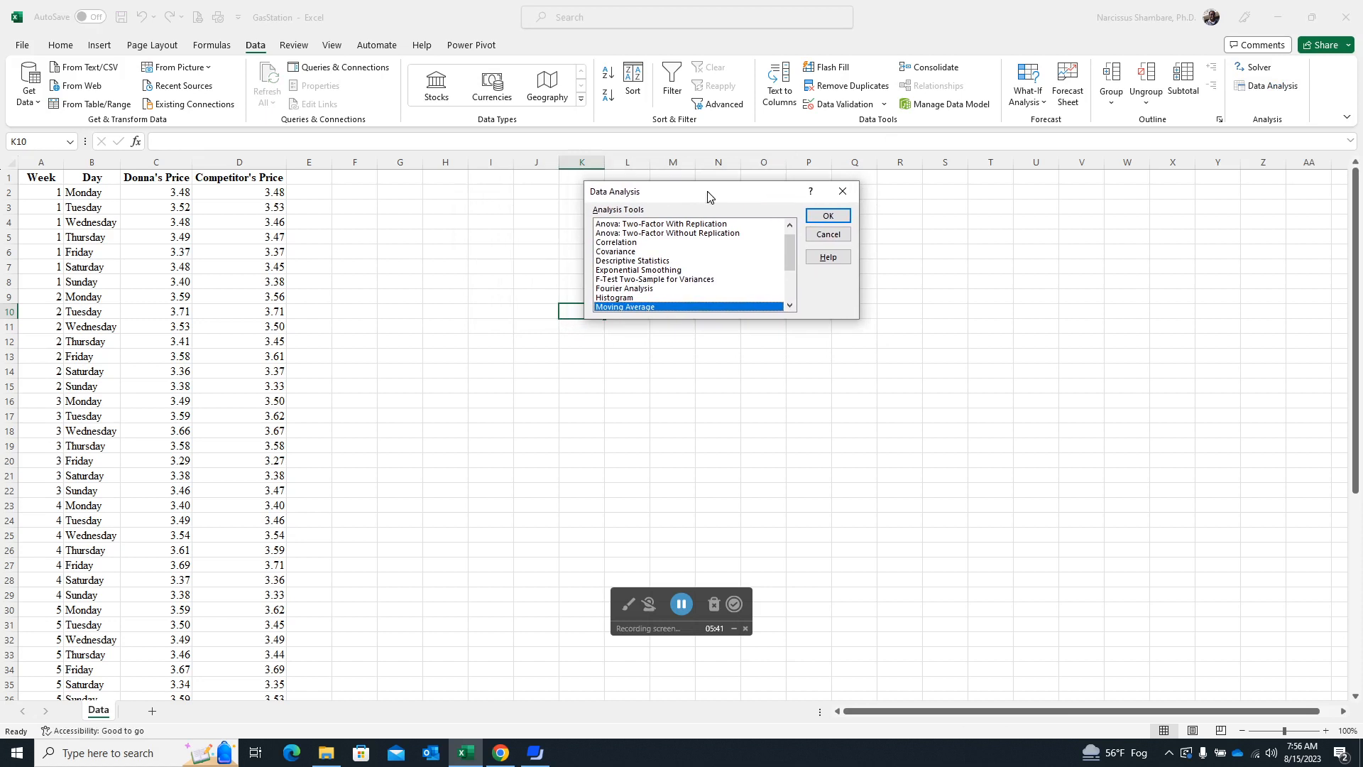
{"action": "left_click", "coordinate": [653, 261]}
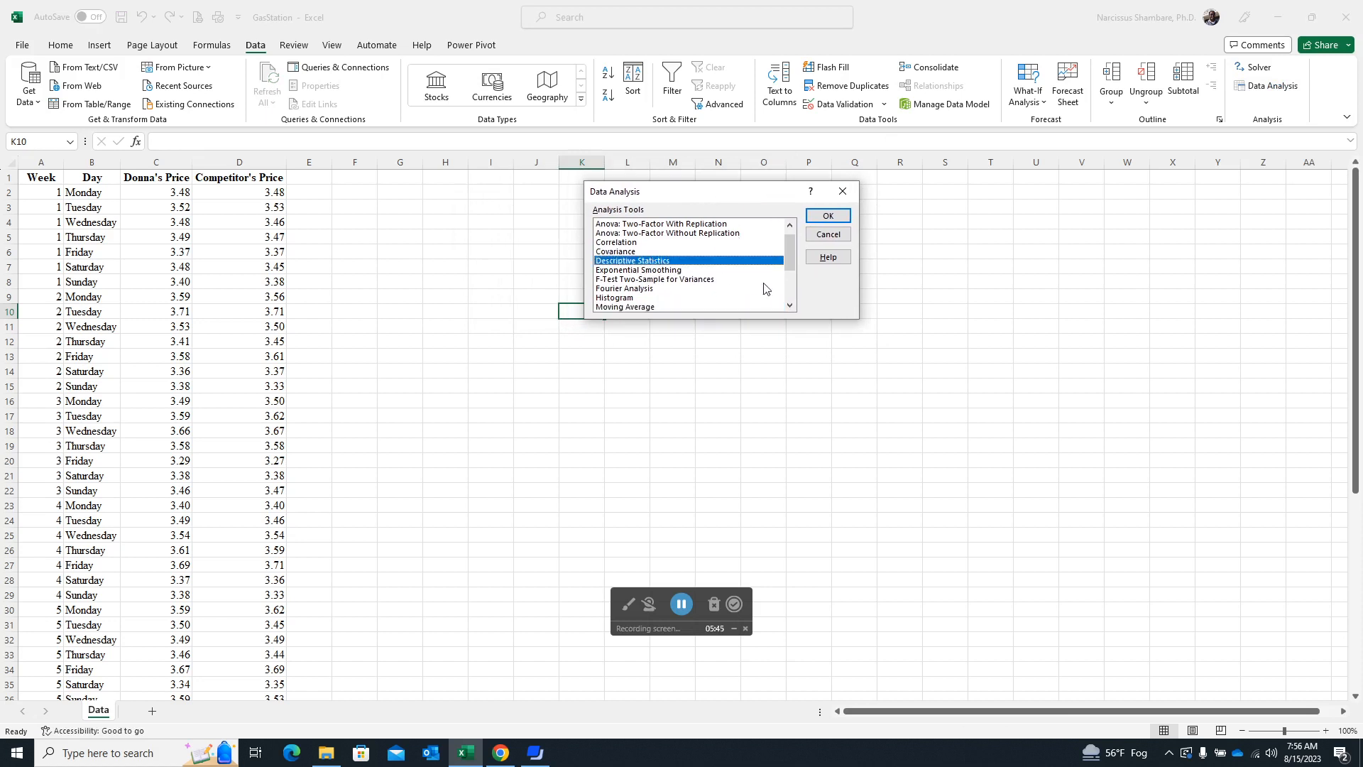
{"action": "left_click", "coordinate": [829, 217]}
{"action": "left_click_drag", "start_coordinate": [716, 138], "coordinate": [812, 191]}
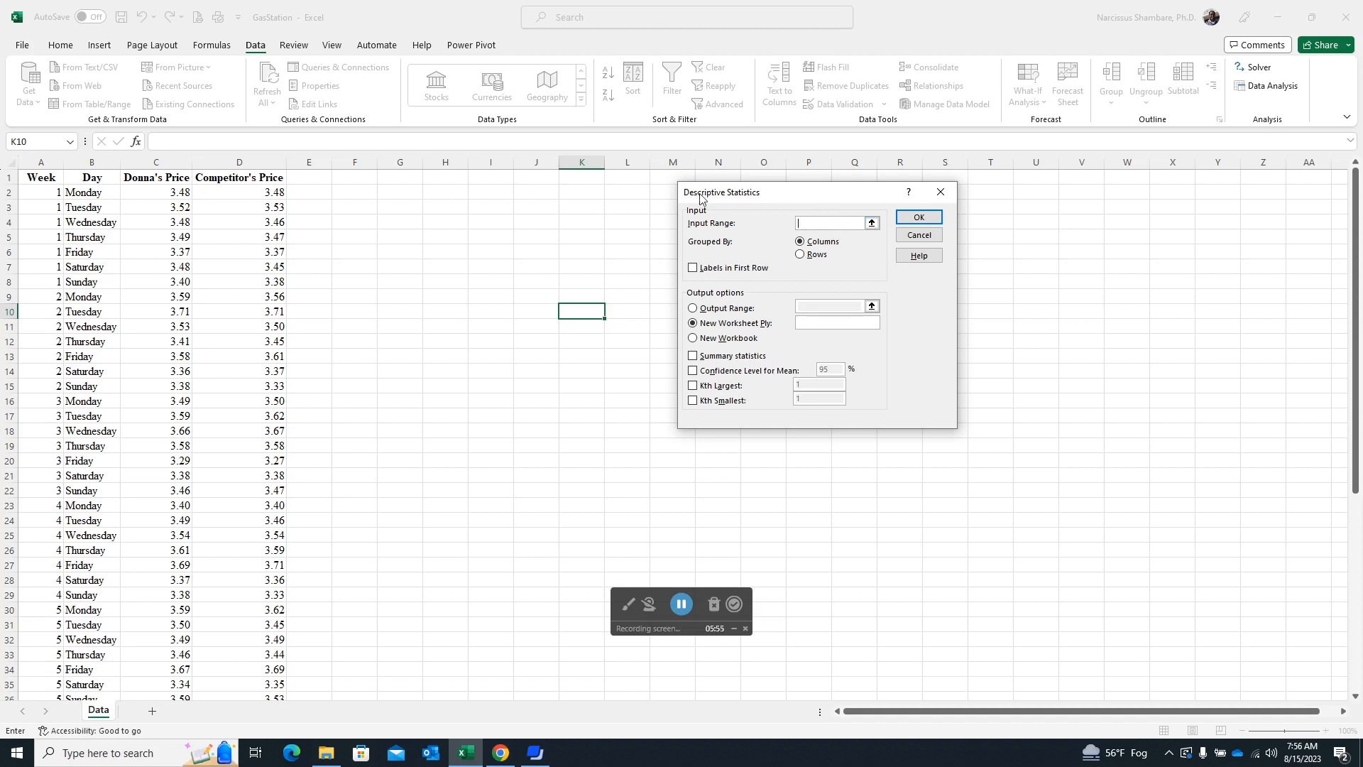
{"action": "left_click_drag", "start_coordinate": [157, 179], "coordinate": [262, 667]}
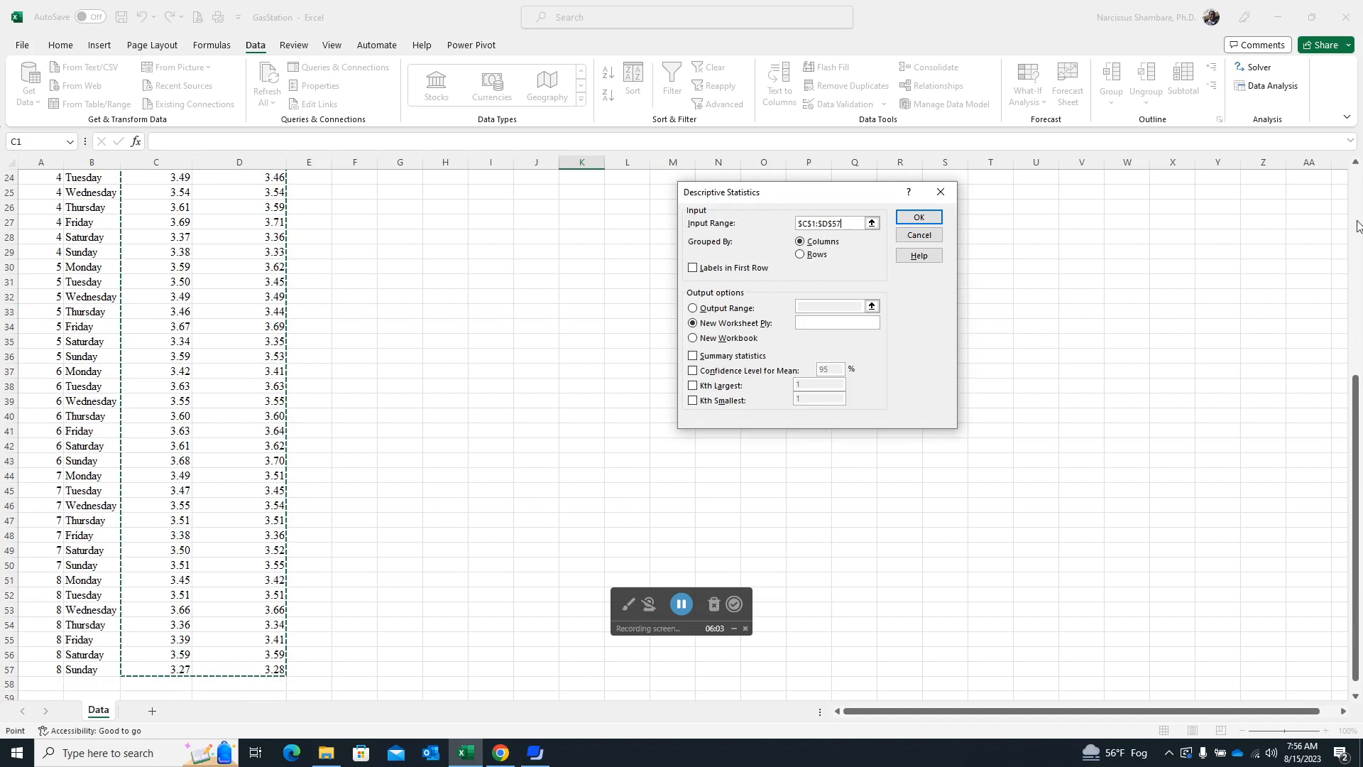
Mark the first row as labels, set the output range to $F$2, include summary statistics, and run the Descriptive Statistics analysis.
{"action": "left_click_drag", "start_coordinate": [1356, 393], "coordinate": [1359, 155]}
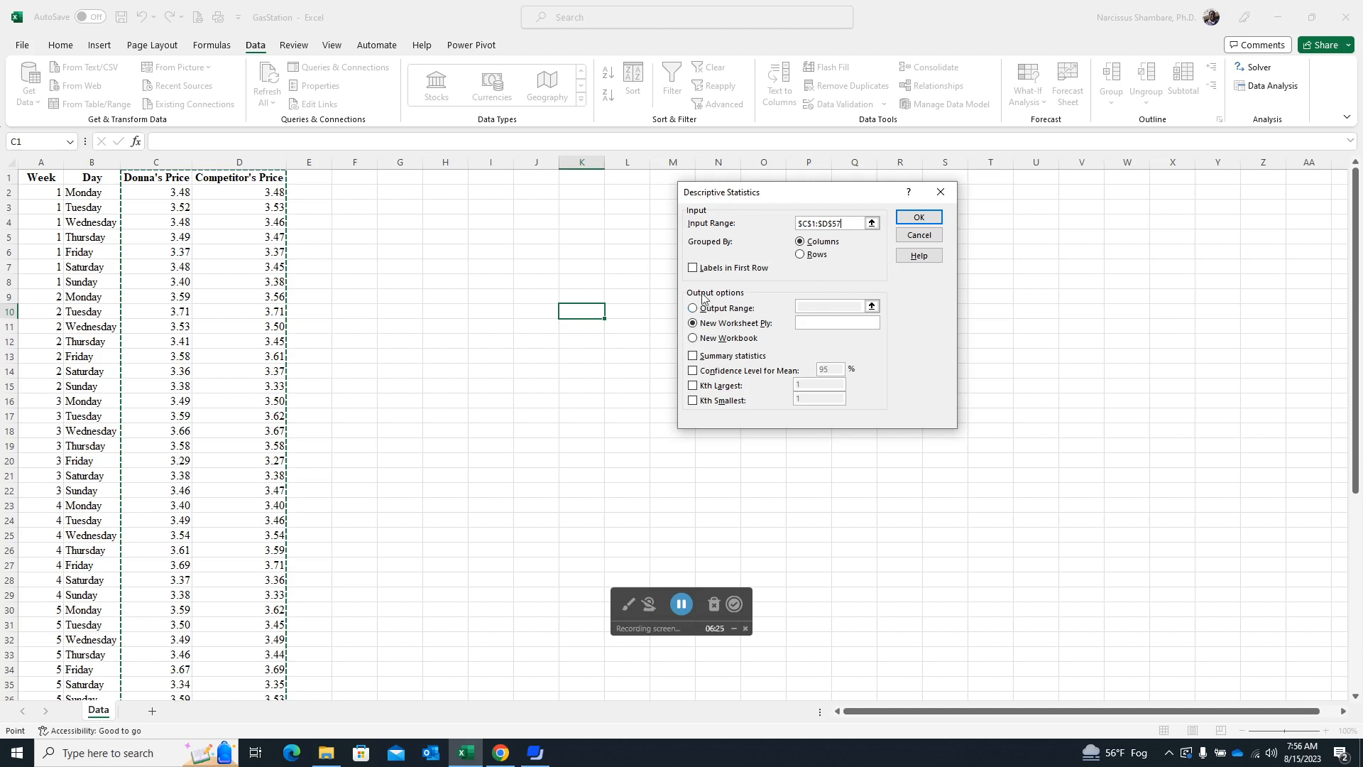
{"action": "left_click", "coordinate": [693, 268]}
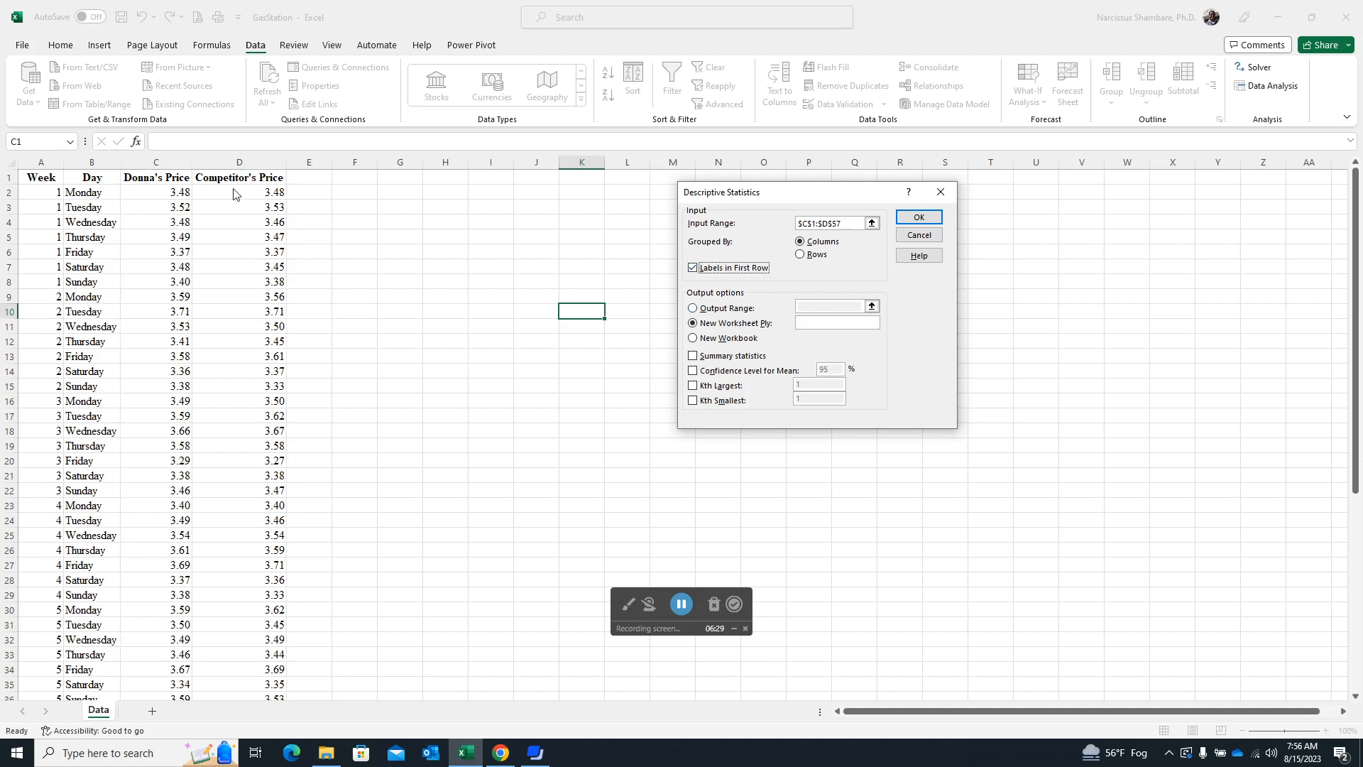
{"action": "left_click", "coordinate": [693, 309]}
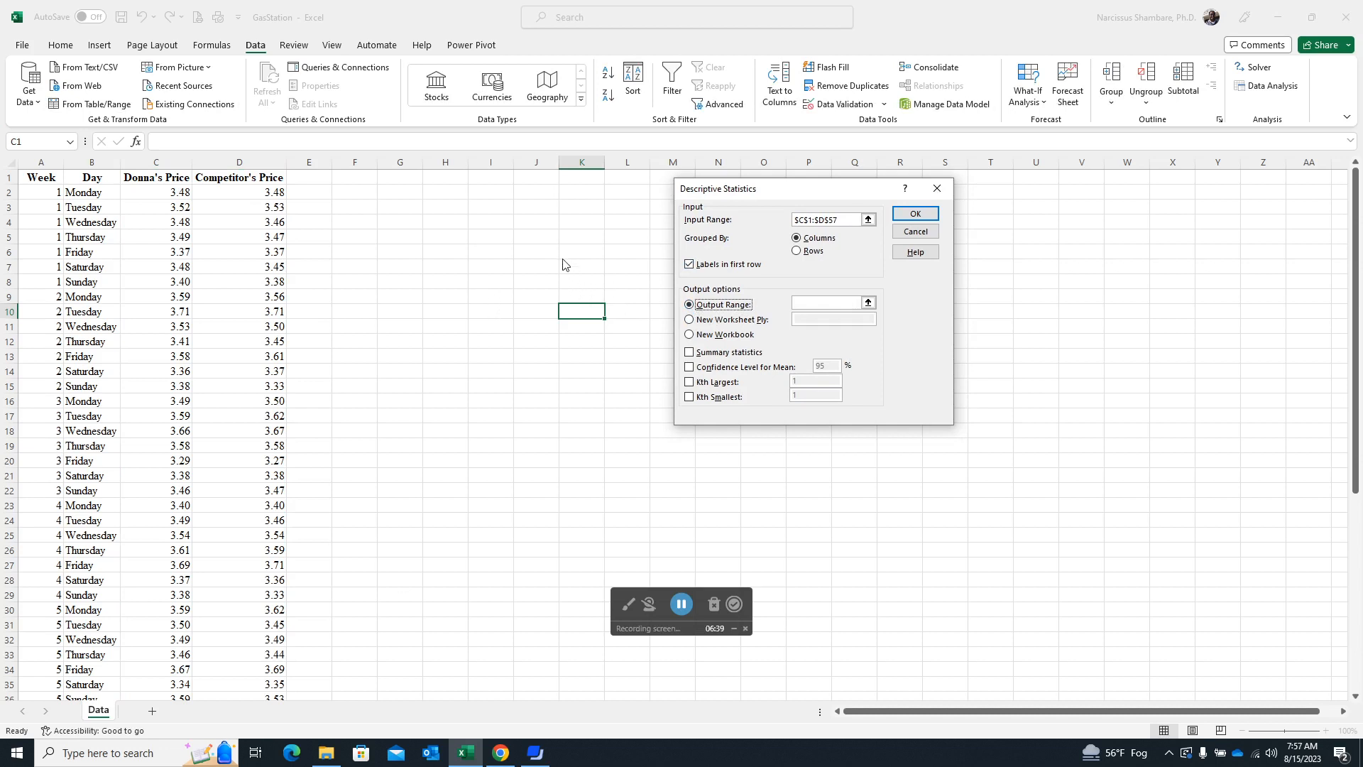
{"action": "left_click", "coordinate": [827, 303]}
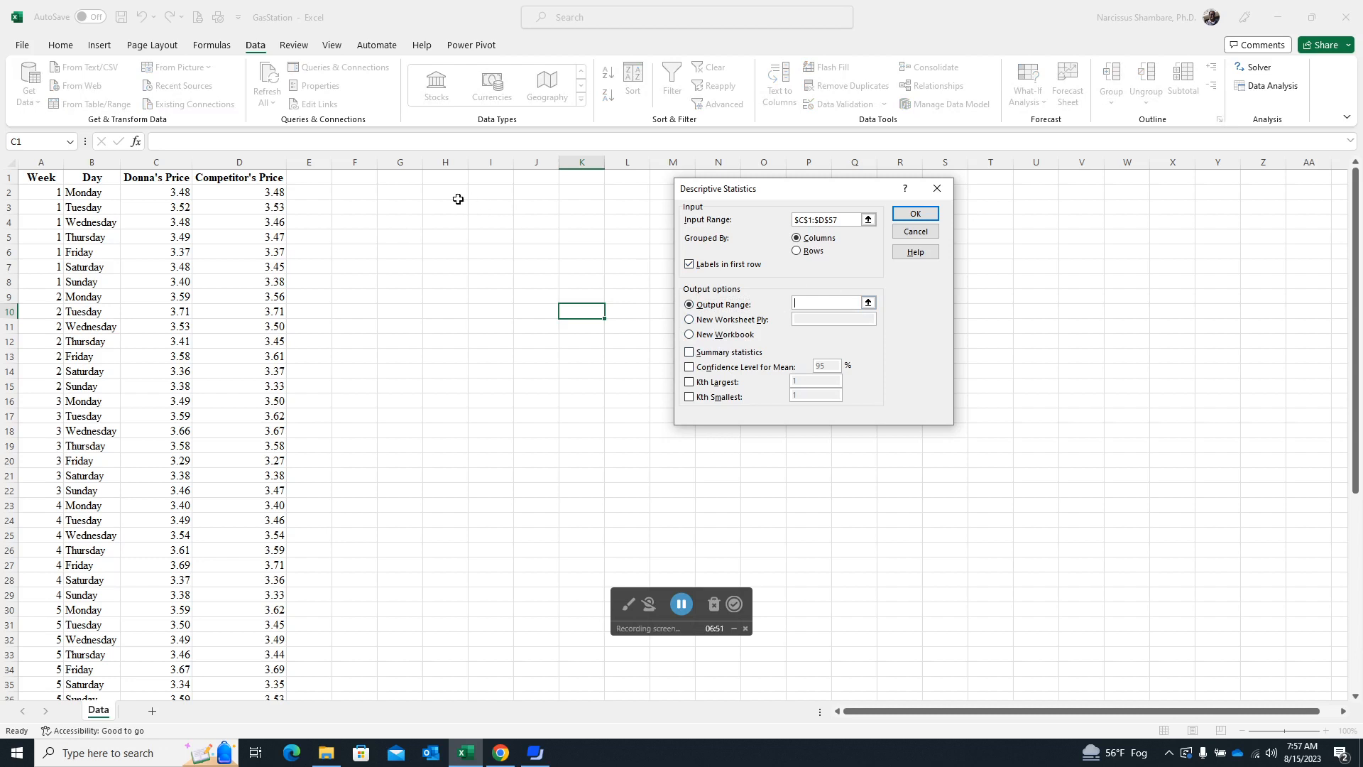
{"action": "left_click", "coordinate": [355, 189]}
{"action": "left_click", "coordinate": [689, 353]}
{"action": "left_click", "coordinate": [921, 215]}
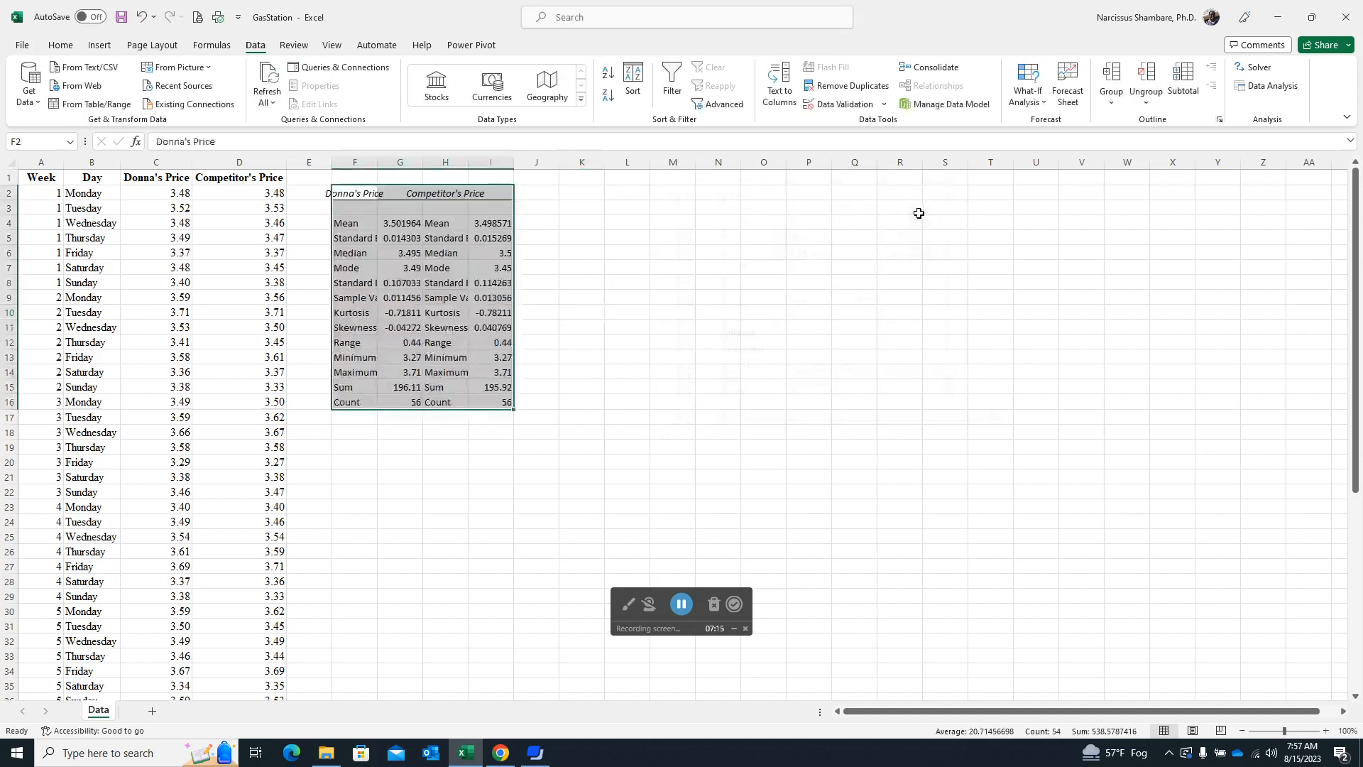
Auto-fit the widths of columns F to I and check the Excel statistics against the SPSS output.
{"action": "left_click_drag", "start_coordinate": [354, 162], "coordinate": [528, 161]}
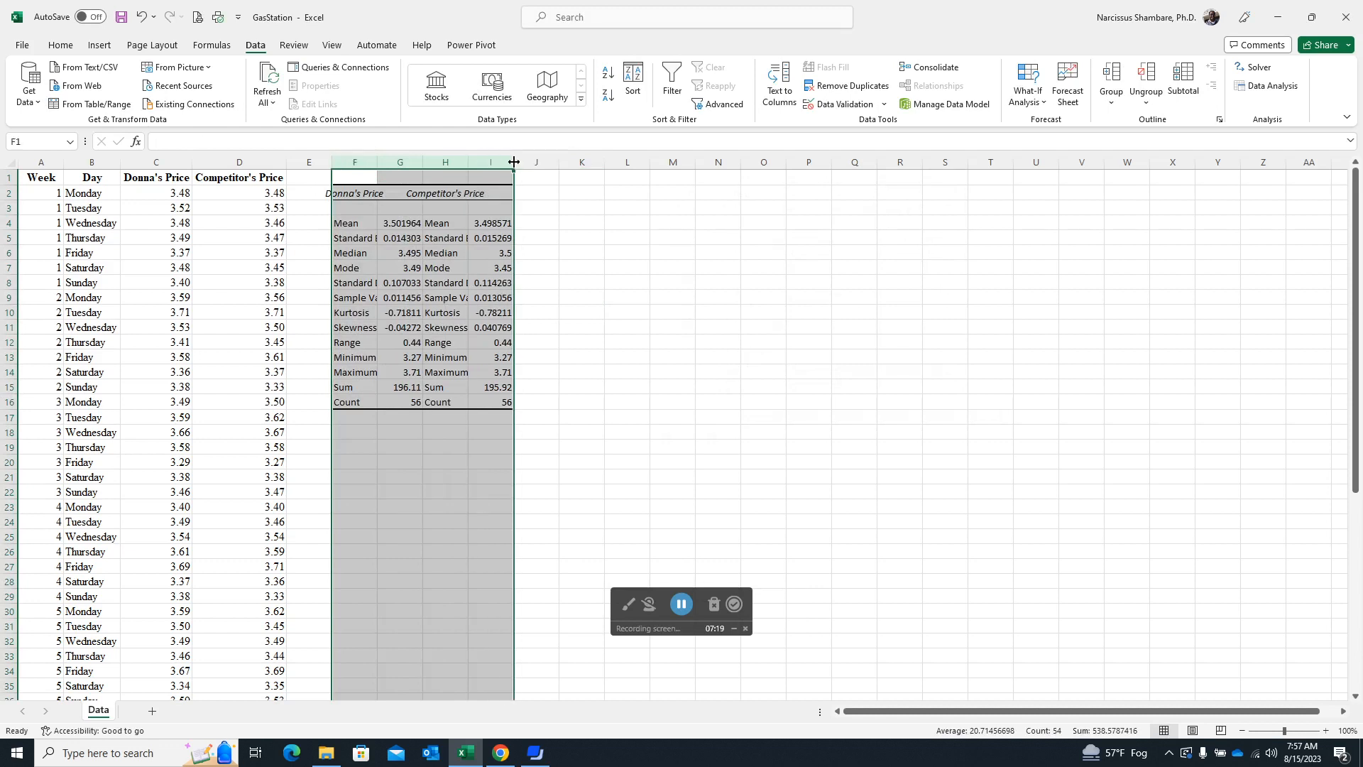
{"action": "double_click", "coordinate": [520, 162]}
{"action": "left_click", "coordinate": [706, 288]}
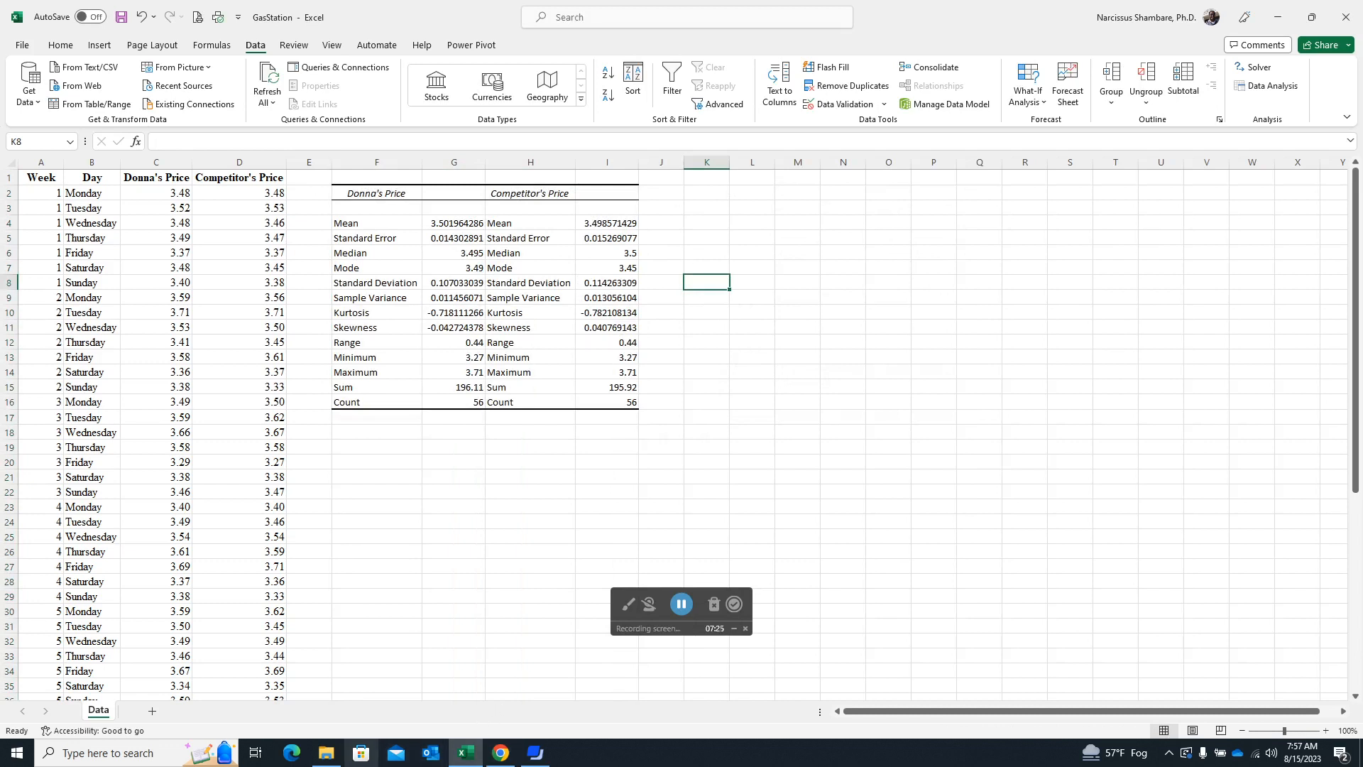
{"action": "left_click", "coordinate": [505, 756]}
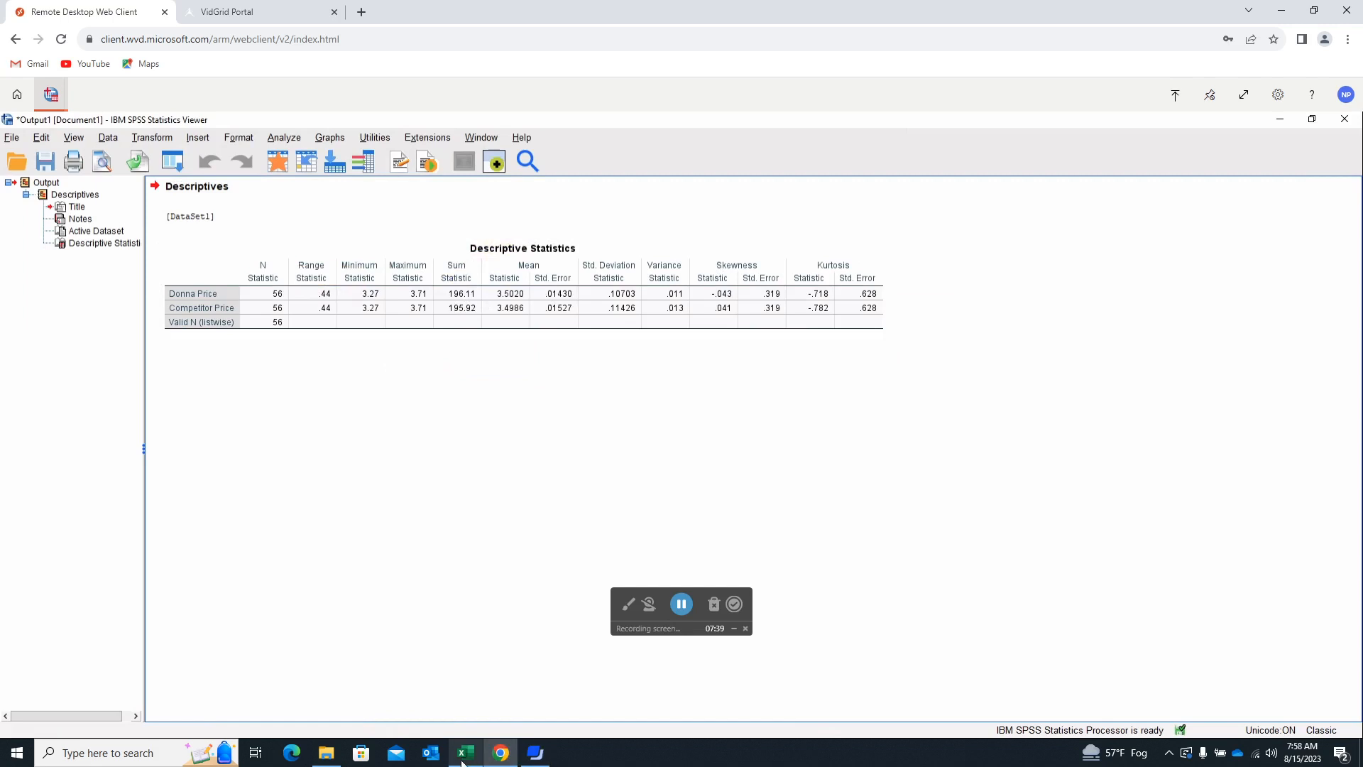
{"action": "left_click", "coordinate": [465, 756]}
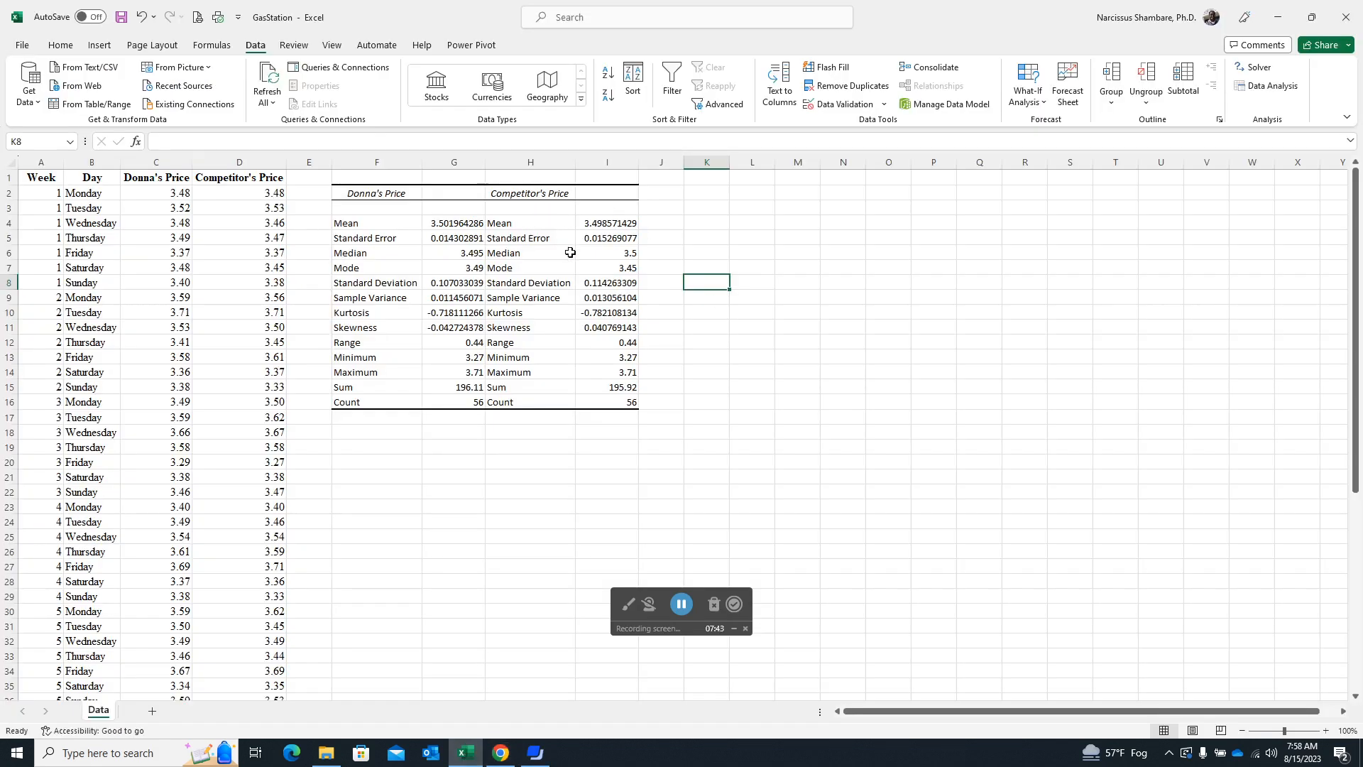
Move the two price headings in row 2 one column over, to G2 and I2, above their values.
{"action": "left_click_drag", "start_coordinate": [370, 194], "coordinate": [594, 193]}
{"action": "left_click", "coordinate": [396, 194]}
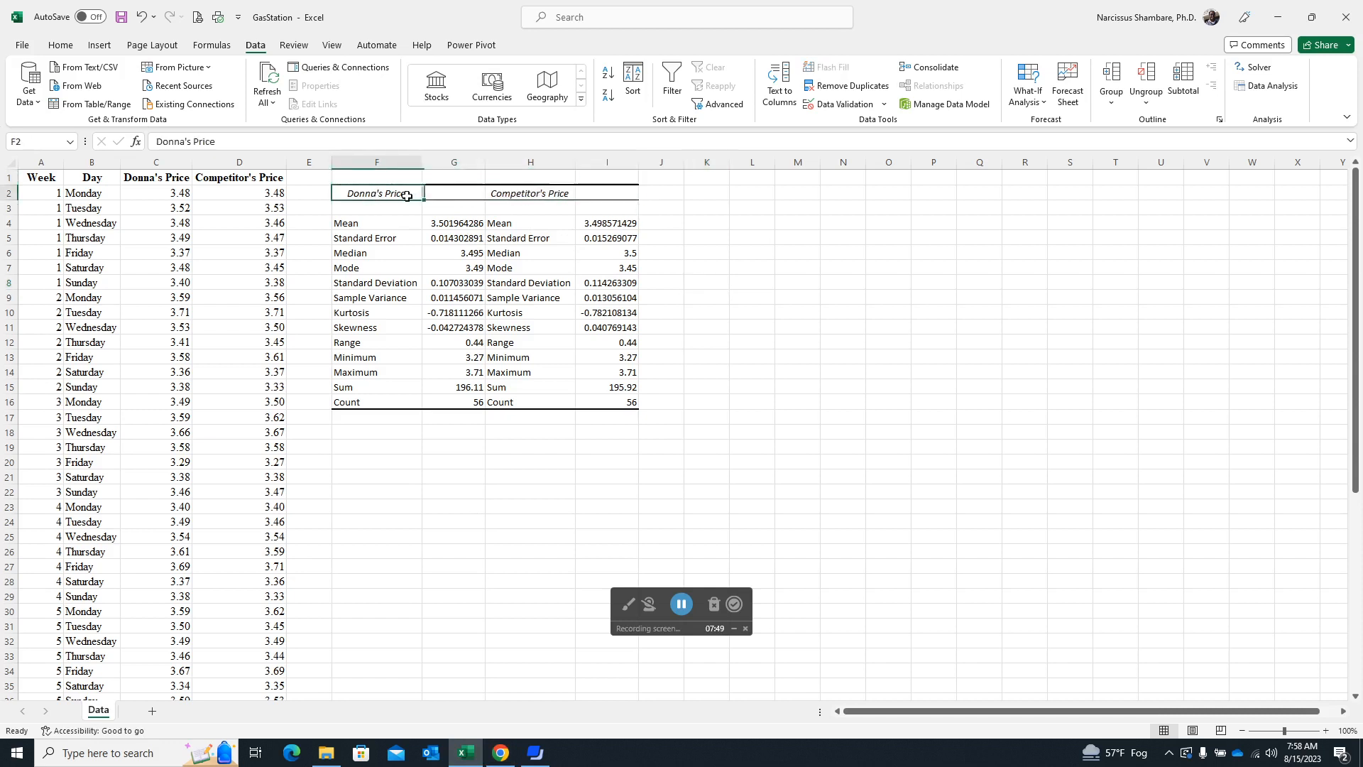
{"action": "left_click_drag", "start_coordinate": [396, 193], "coordinate": [608, 194]}
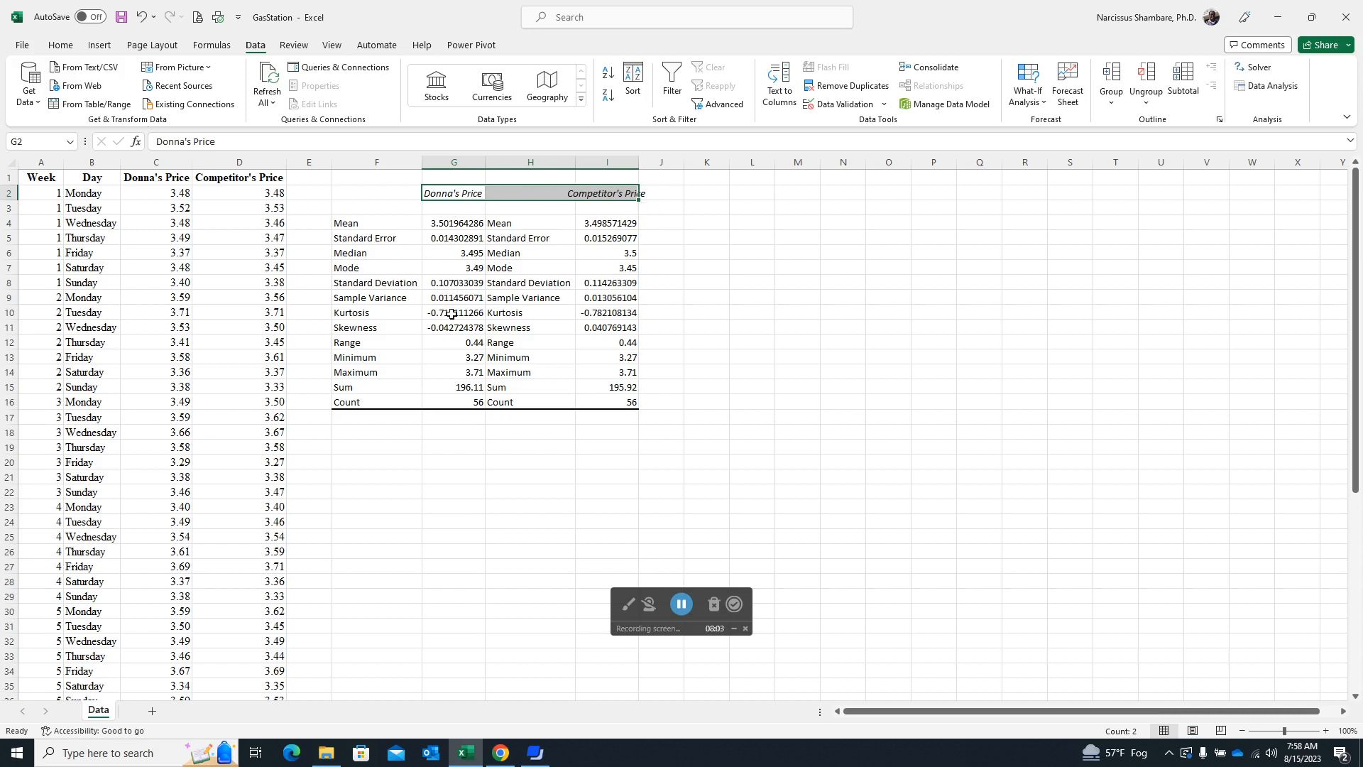
{"action": "left_click", "coordinate": [530, 267]}
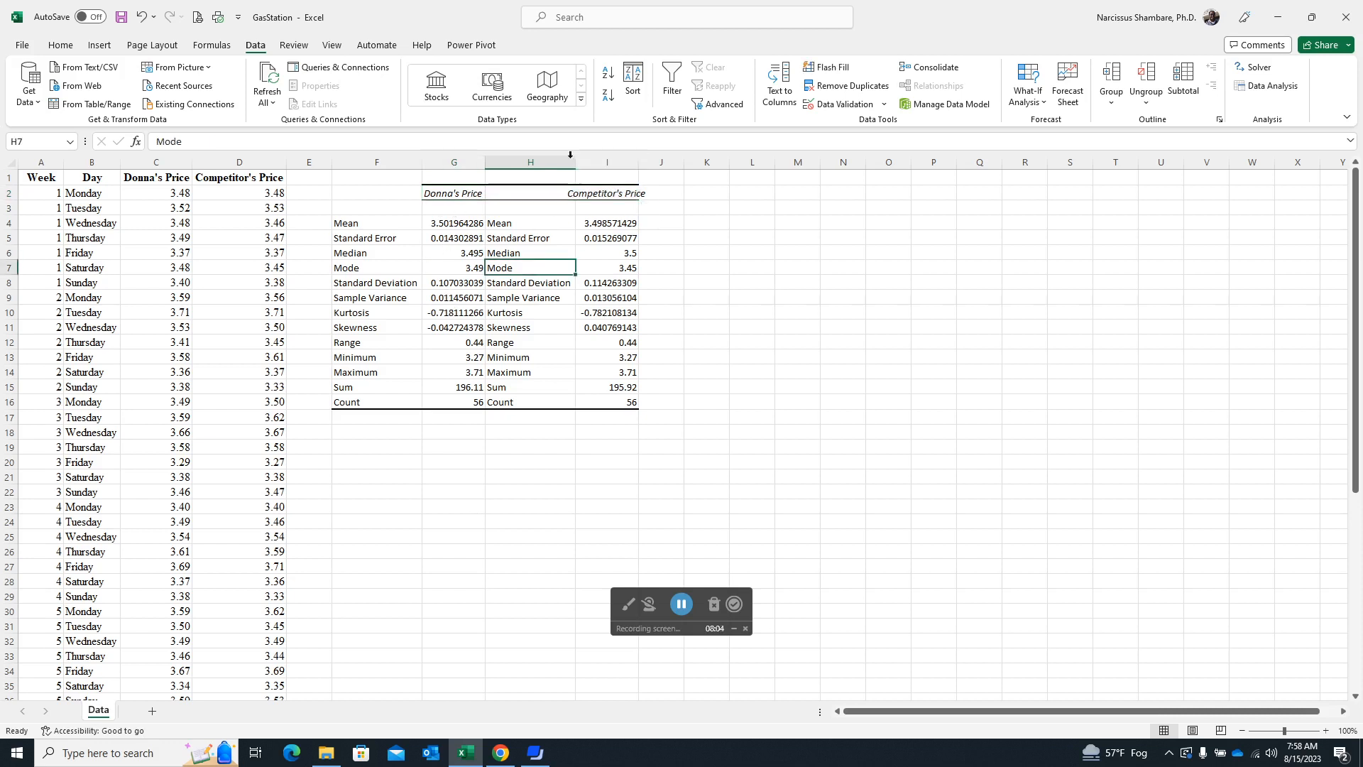
Delete column H, which holds the duplicate statistic labels.
{"action": "left_click", "coordinate": [528, 169]}
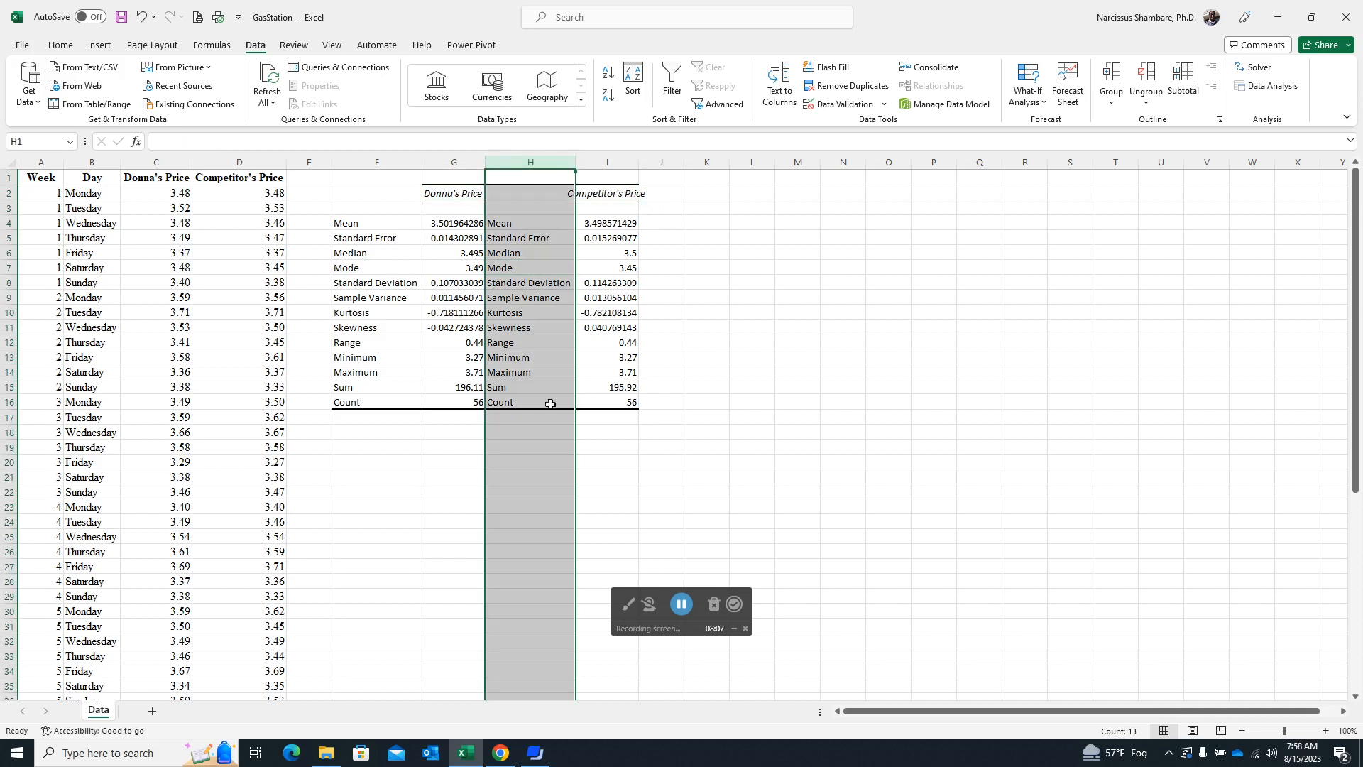
{"action": "right_click", "coordinate": [538, 304]}
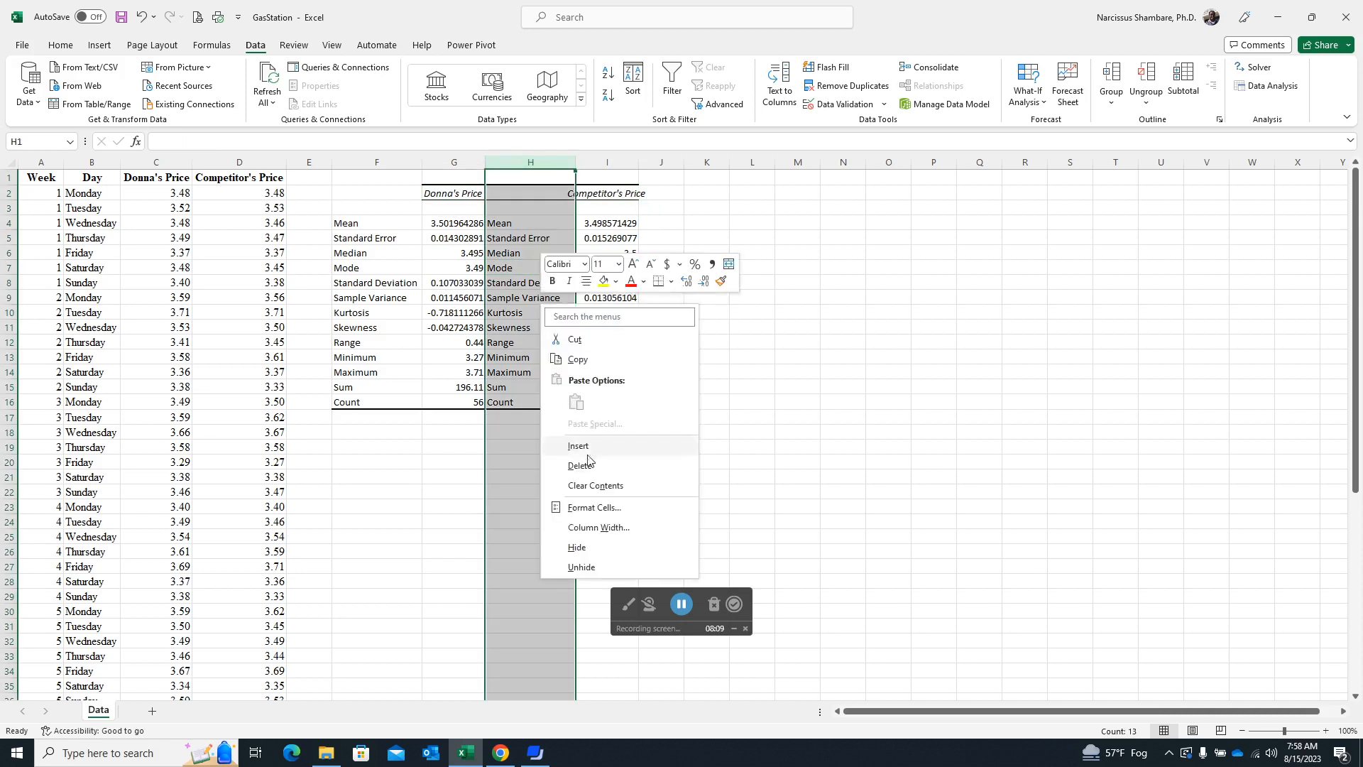
{"action": "left_click", "coordinate": [565, 466]}
{"action": "left_click_drag", "start_coordinate": [692, 353], "coordinate": [688, 345]}
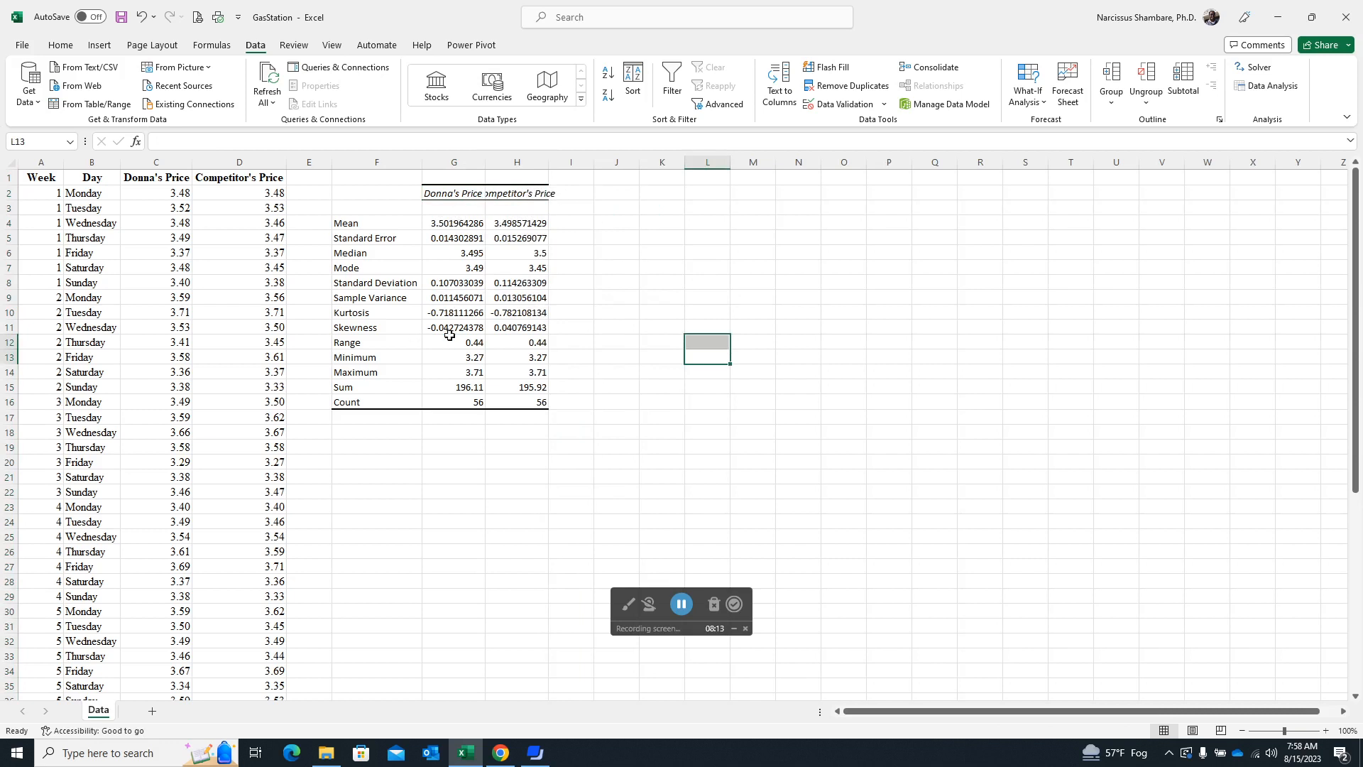
Show the mean and standard error values in G4:H5 with four decimal places.
{"action": "left_click_drag", "start_coordinate": [448, 221], "coordinate": [529, 238]}
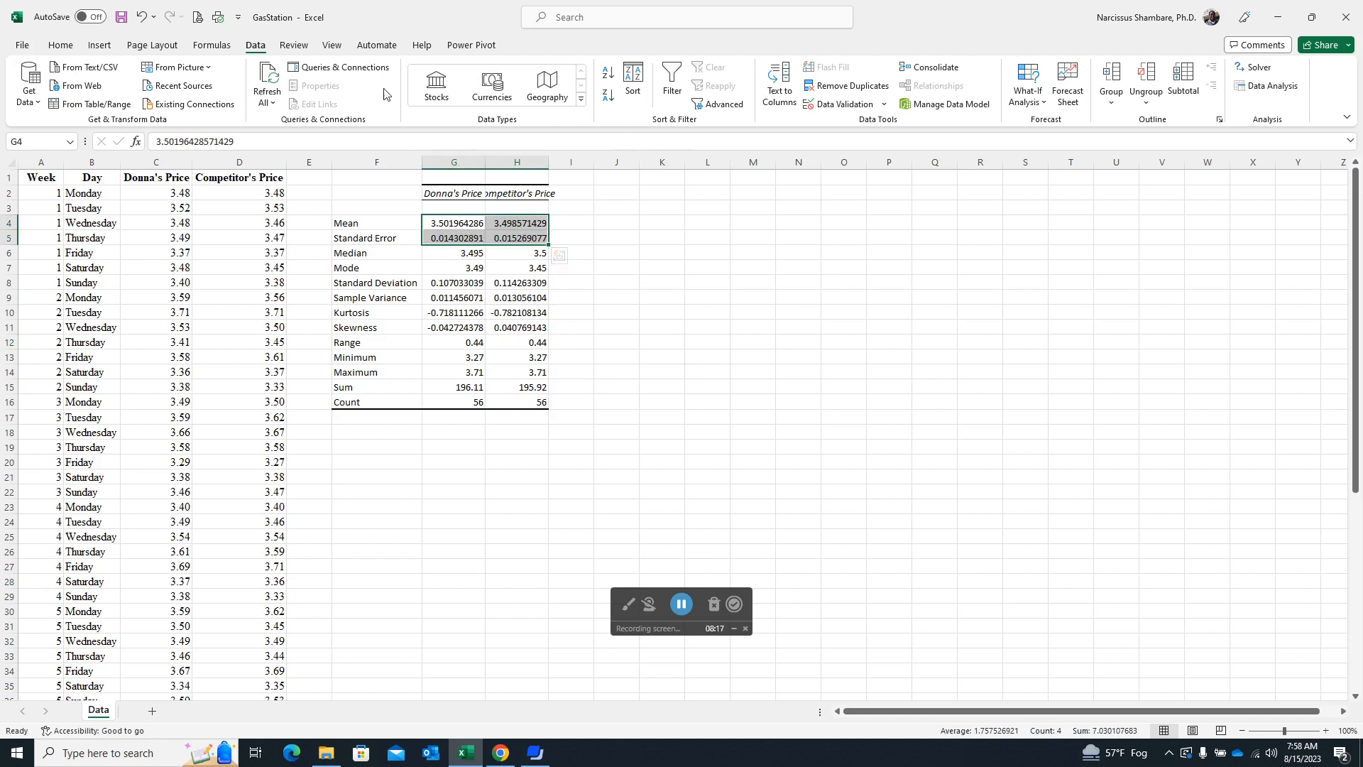
{"action": "left_click", "coordinate": [59, 47]}
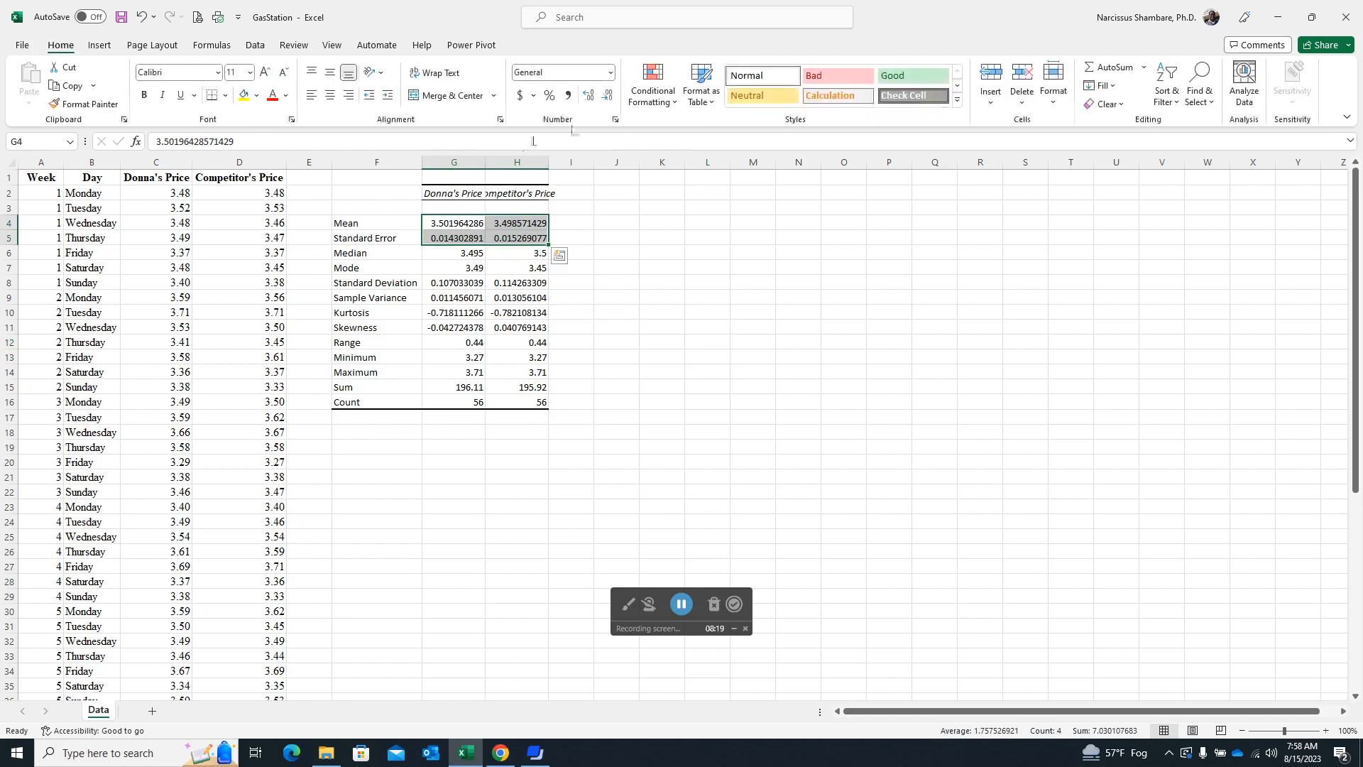
{"action": "left_click", "coordinate": [607, 96]}
{"action": "left_click", "coordinate": [606, 96]}
{"action": "left_click", "coordinate": [607, 96]}
{"action": "left_click", "coordinate": [606, 96]}
{"action": "left_click", "coordinate": [607, 96]}
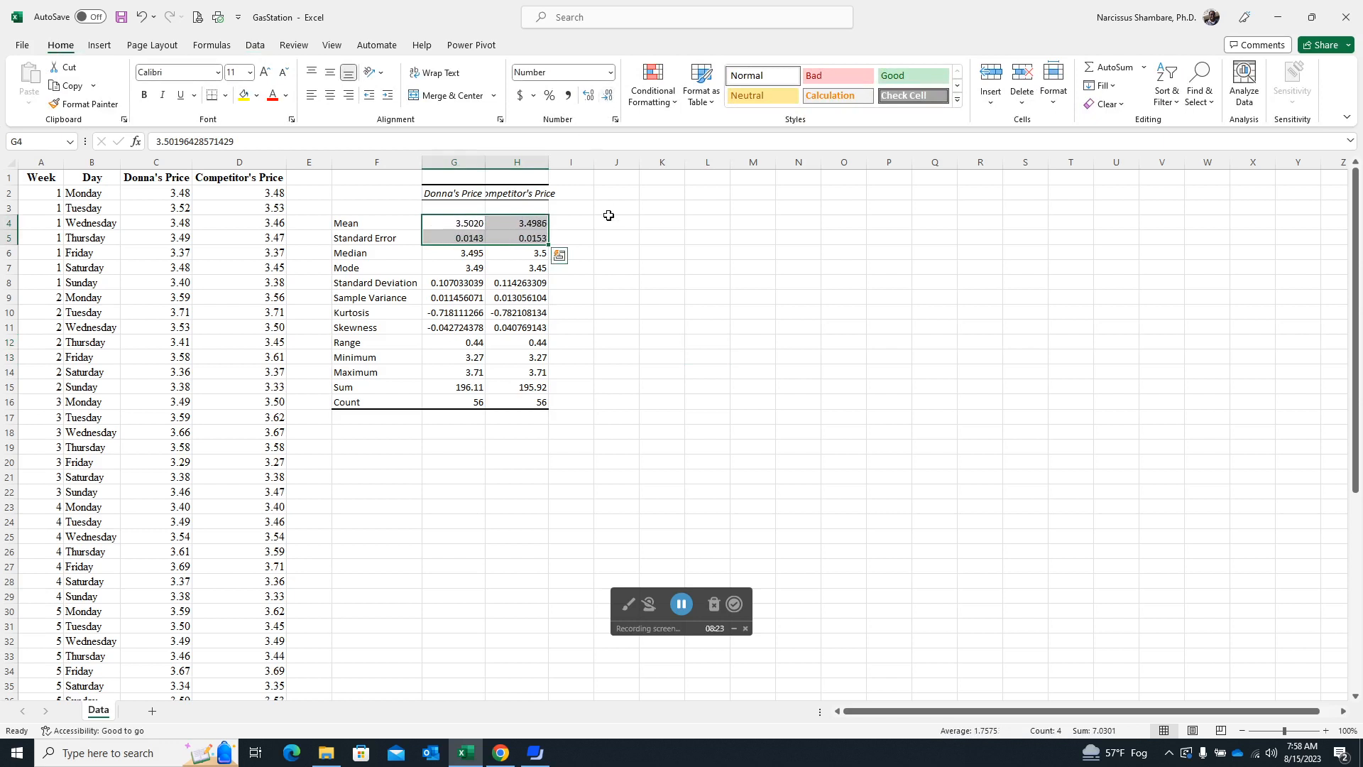
Show the standard deviation, sample variance, kurtosis and skewness values in G8:H11 with four decimal places.
{"action": "left_click_drag", "start_coordinate": [440, 284], "coordinate": [530, 327]}
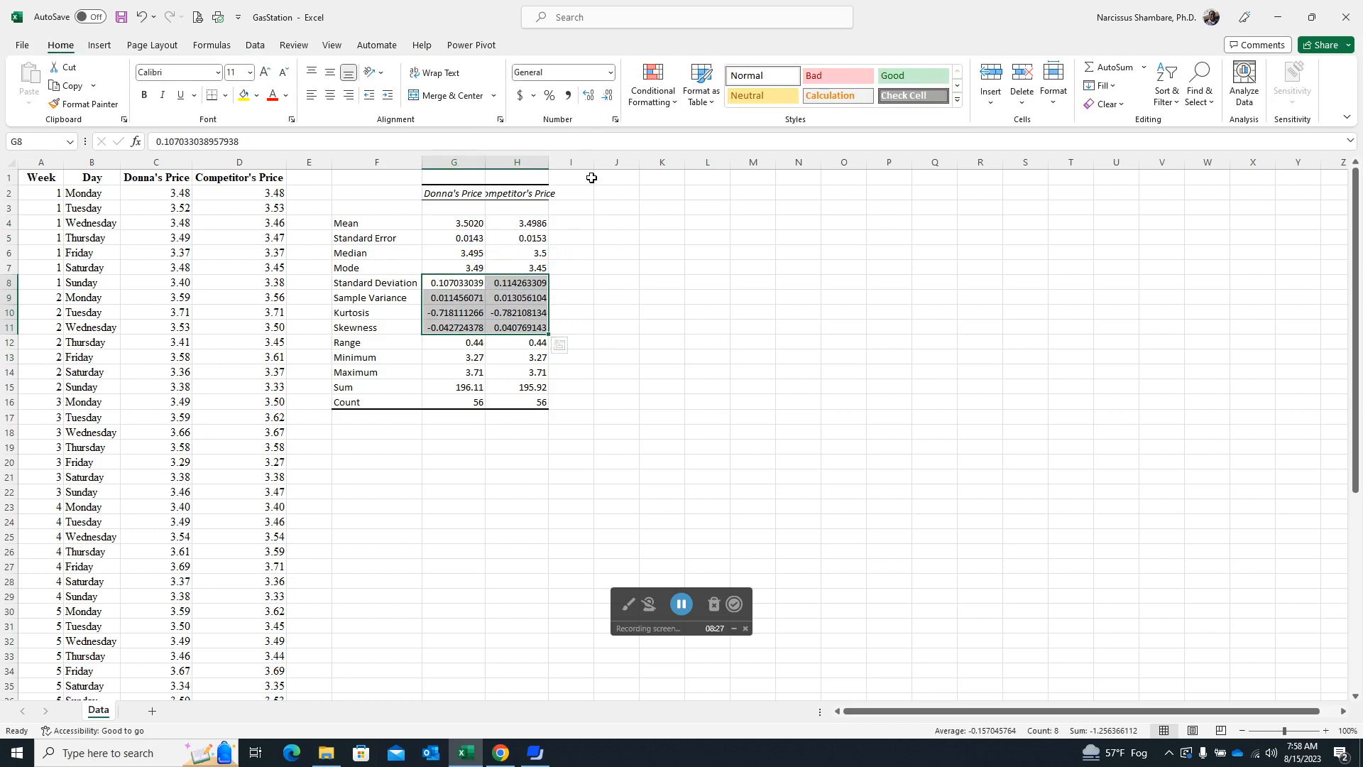
{"action": "left_click", "coordinate": [608, 97]}
{"action": "left_click", "coordinate": [608, 97]}
{"action": "left_click", "coordinate": [608, 97]}
{"action": "left_click", "coordinate": [608, 97]}
{"action": "left_click", "coordinate": [608, 97]}
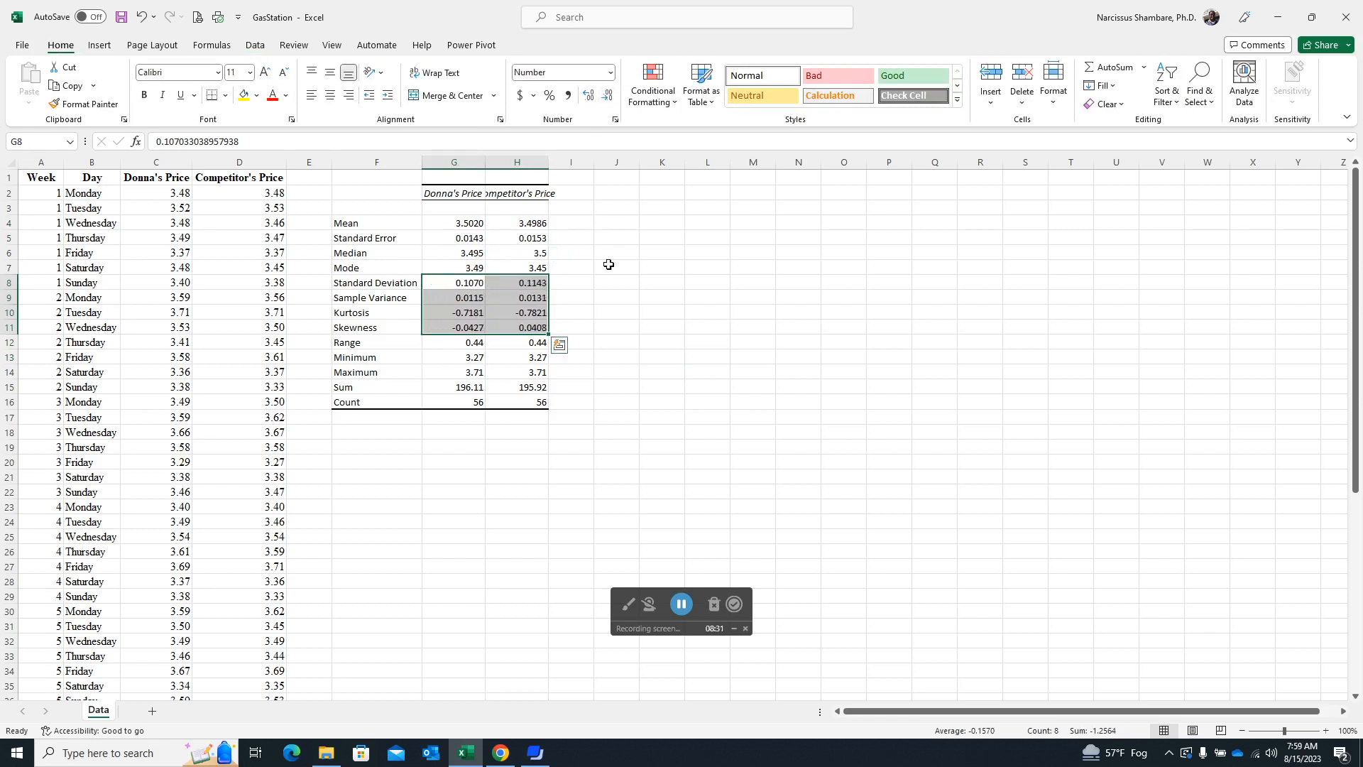
Auto-fit column H to its heading and hide the raw data columns A to D.
{"action": "left_click", "coordinate": [624, 297]}
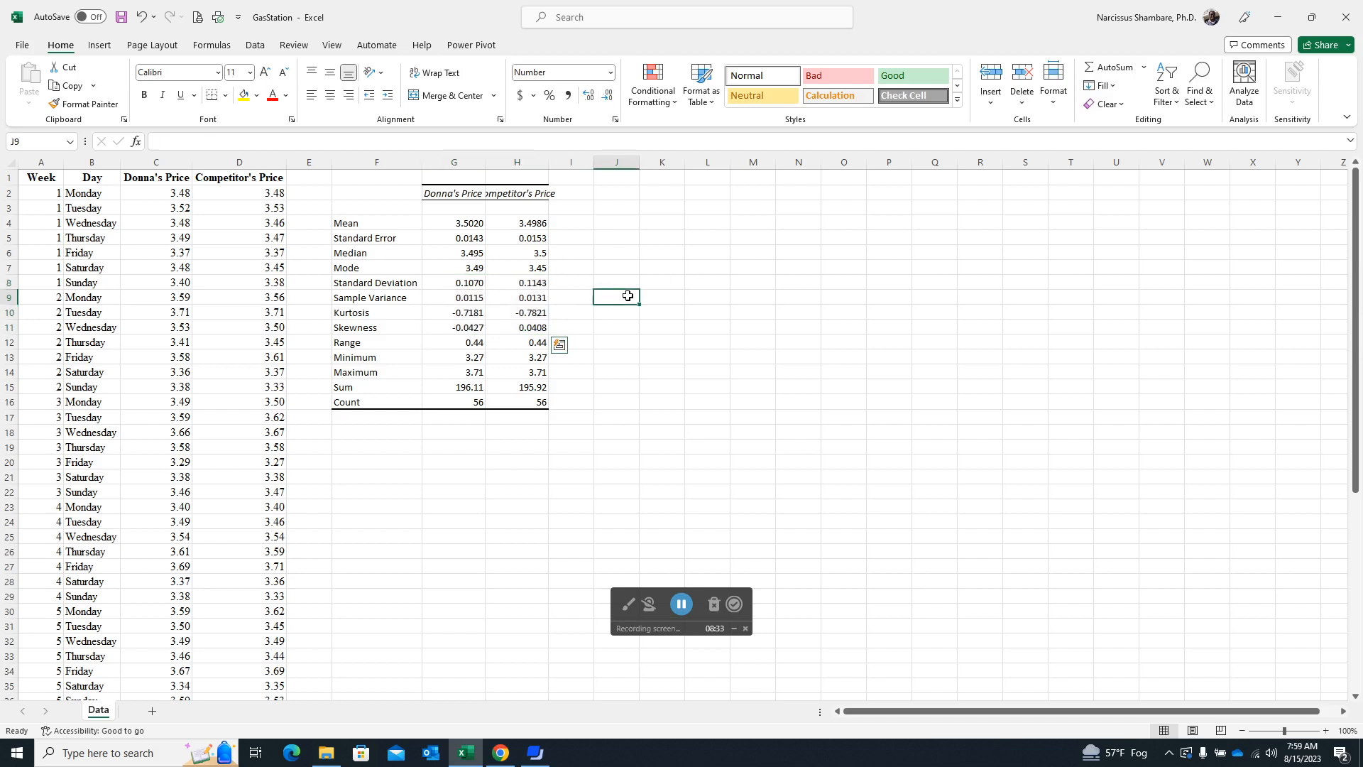
{"action": "double_click", "coordinate": [548, 162]}
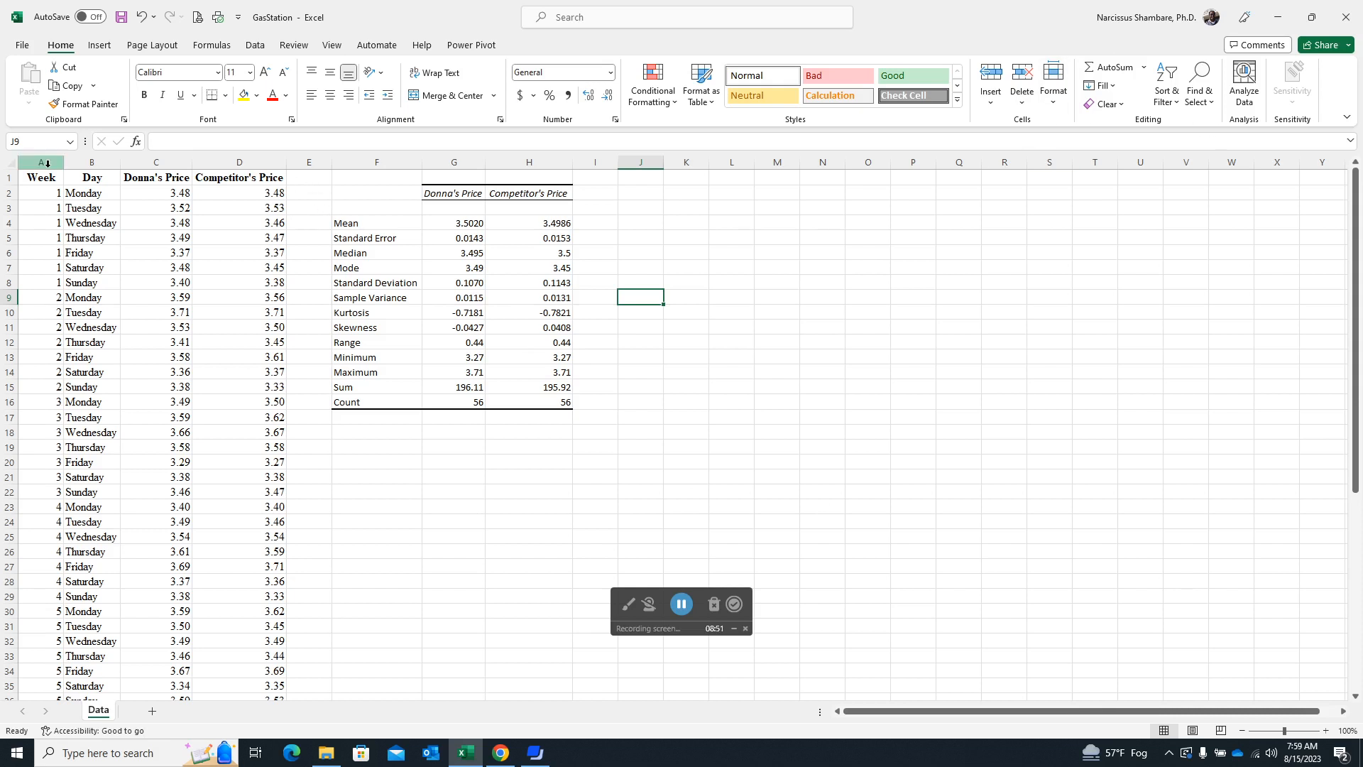
{"action": "left_click_drag", "start_coordinate": [41, 162], "coordinate": [258, 169]}
{"action": "right_click", "coordinate": [258, 168]}
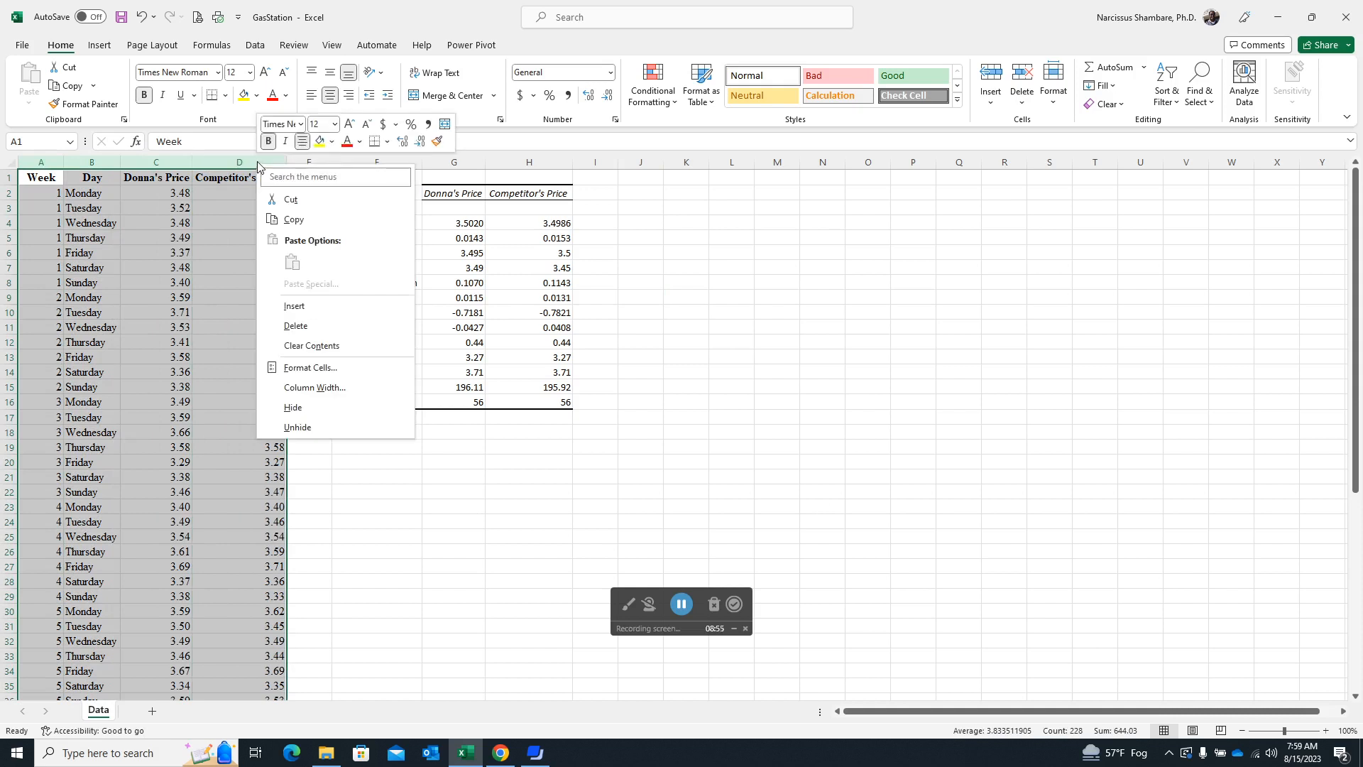
{"action": "left_click", "coordinate": [302, 411]}
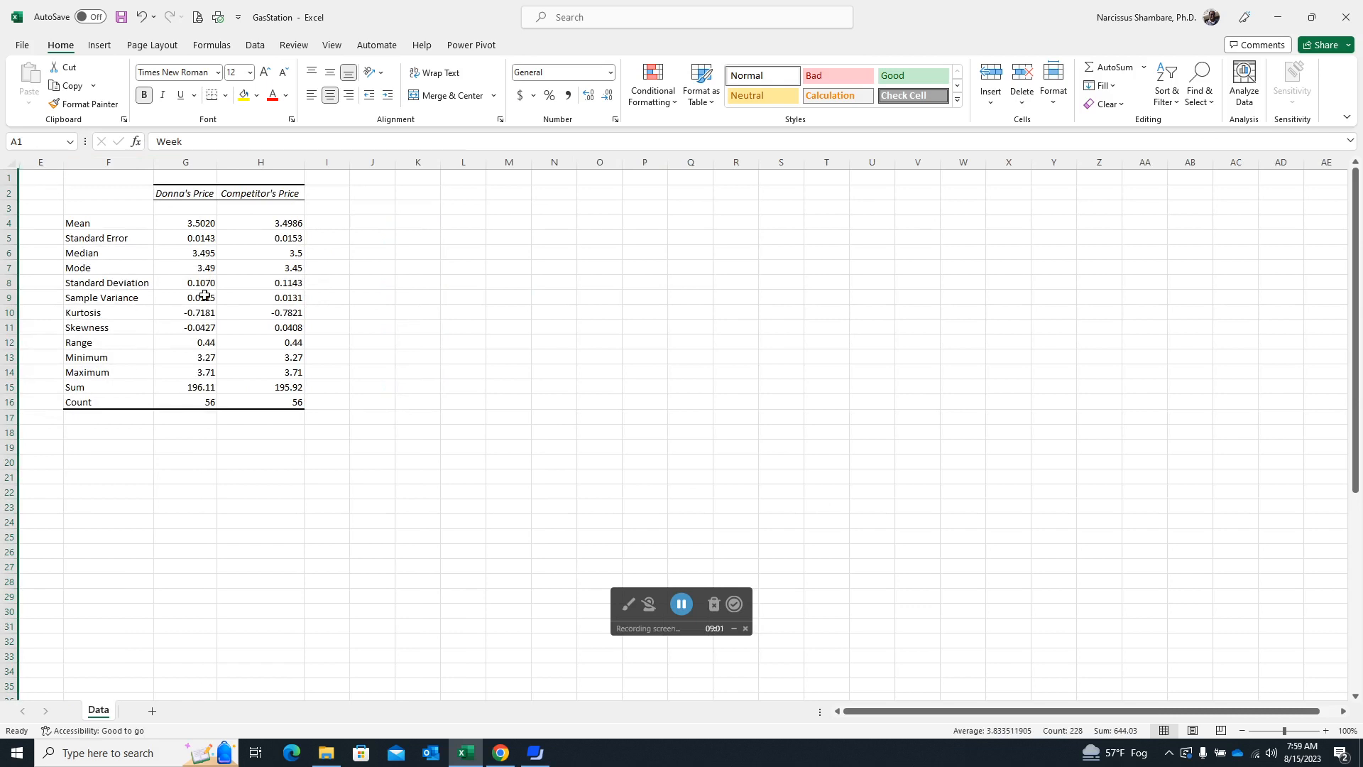
Restore down the Excel and SPSS remote desktop windows and arrange them side by side, widening the SPSS window to show more of its table.
{"action": "left_click", "coordinate": [1311, 17]}
{"action": "left_click", "coordinate": [706, 472]}
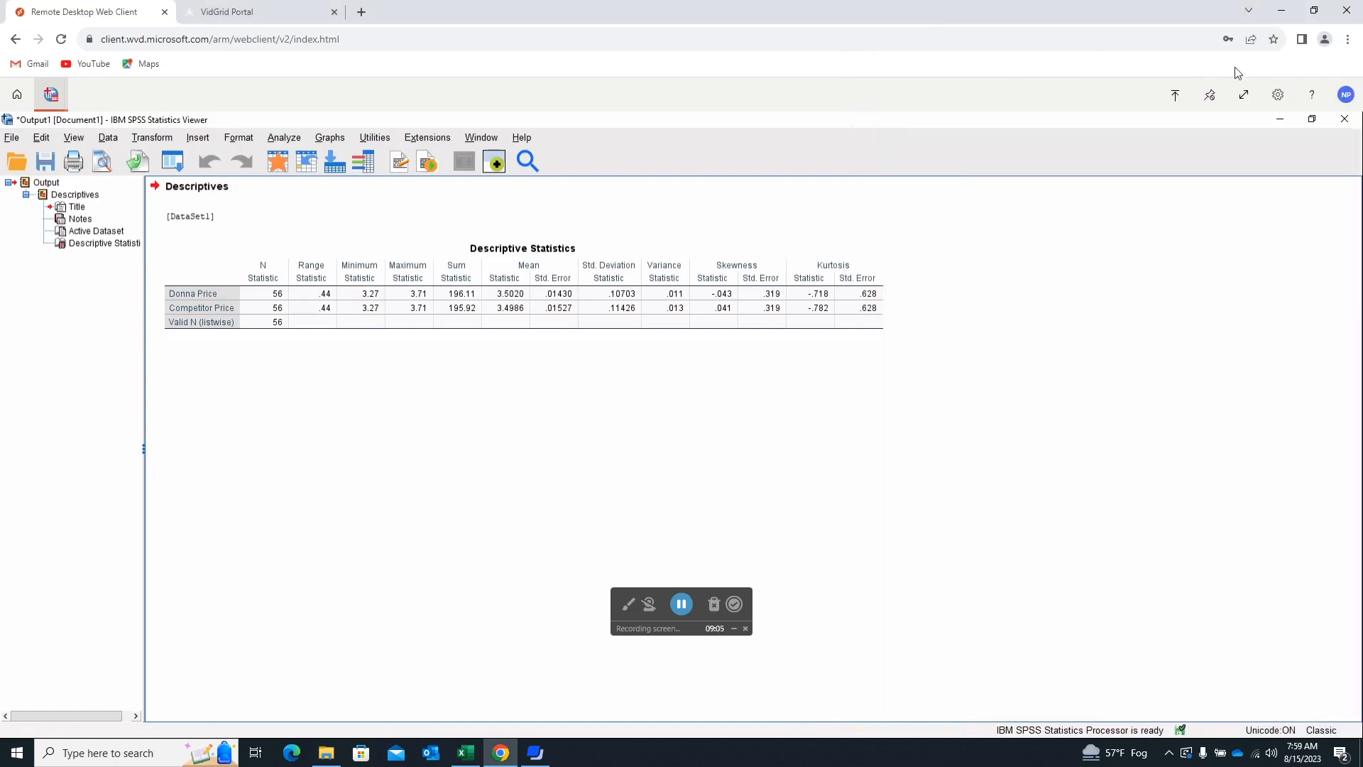
{"action": "left_click", "coordinate": [1314, 10]}
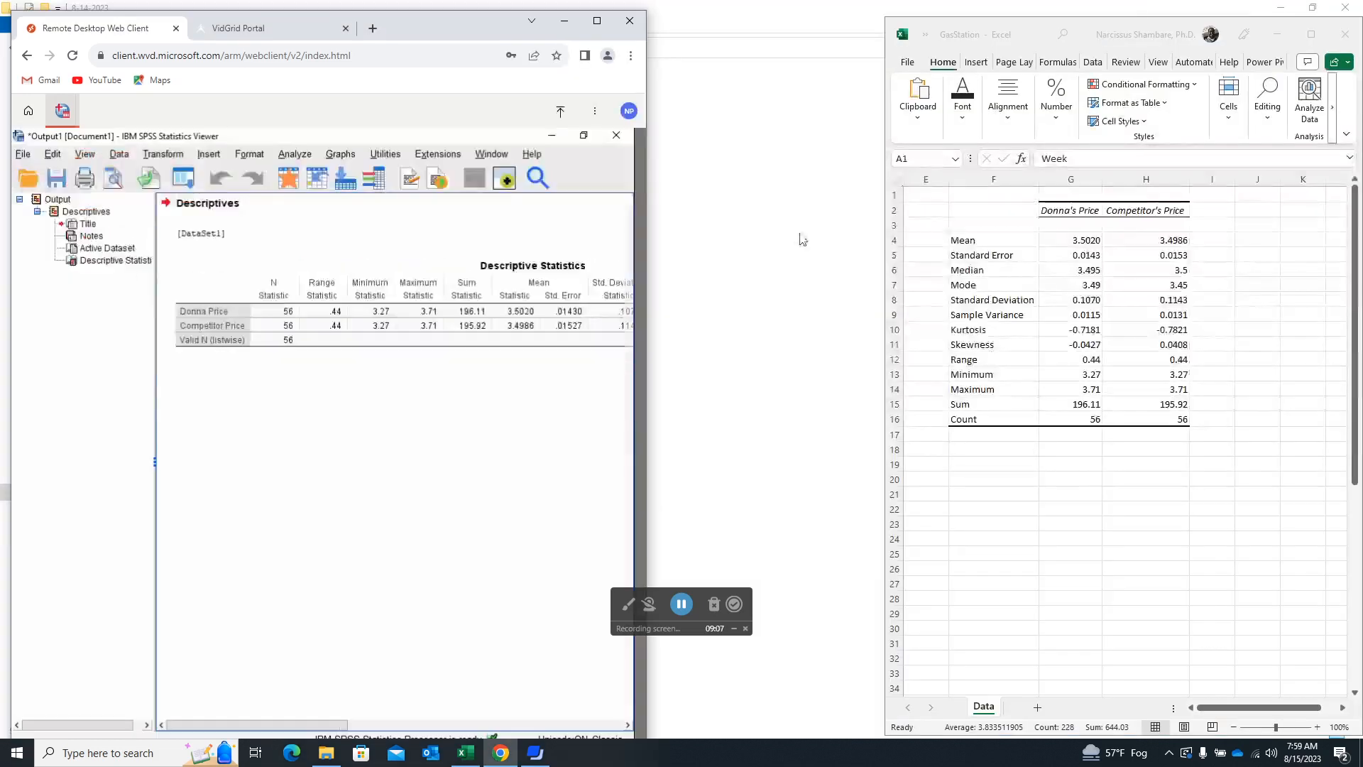
{"action": "left_click_drag", "start_coordinate": [646, 245], "coordinate": [879, 198]}
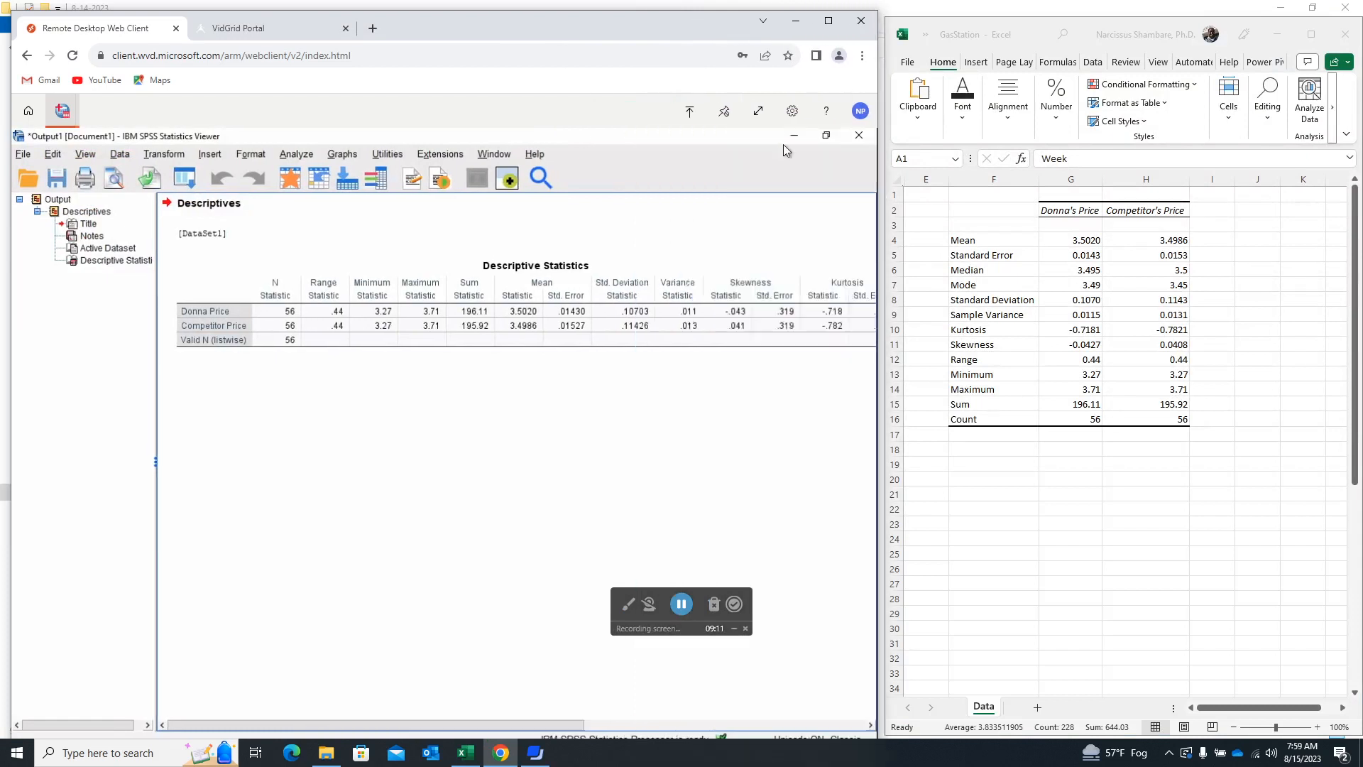
{"action": "left_click_drag", "start_coordinate": [553, 9], "coordinate": [555, 1]}
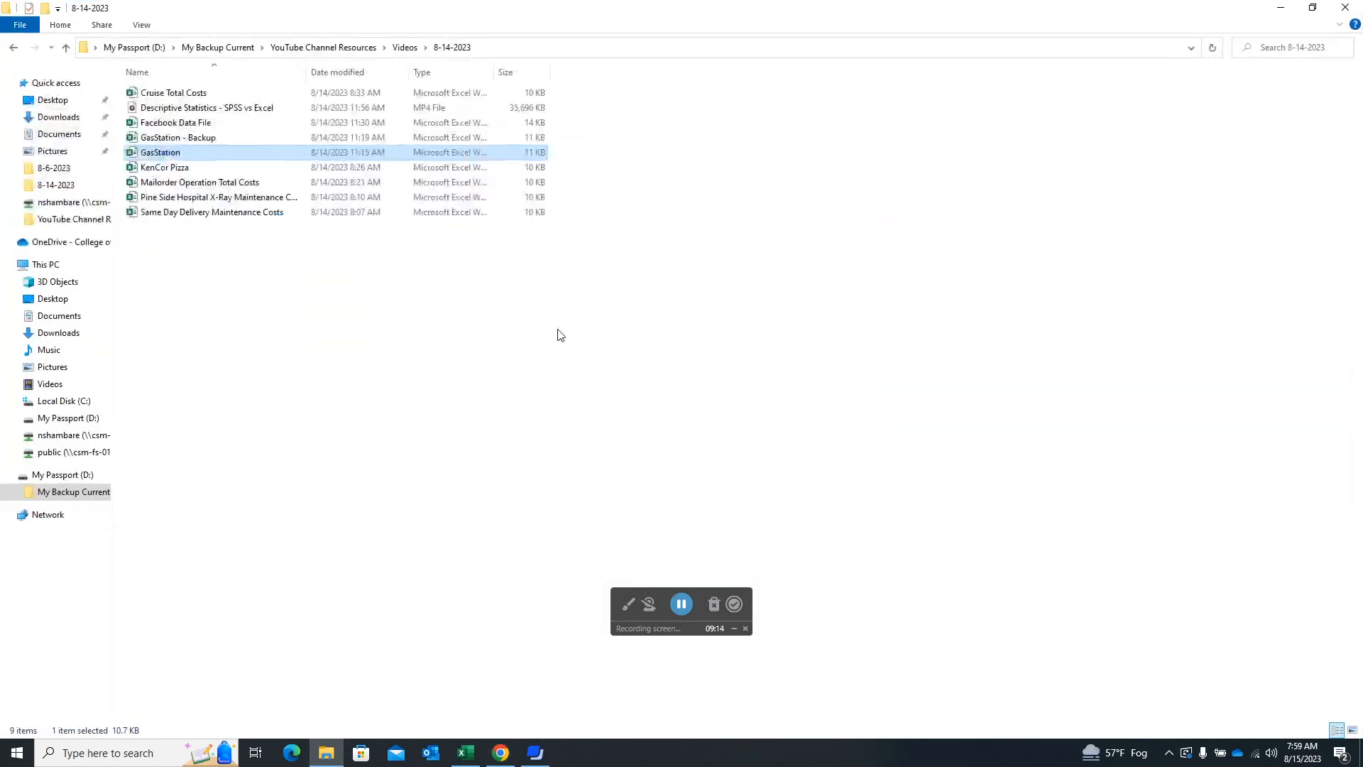
{"action": "left_click", "coordinate": [506, 757]}
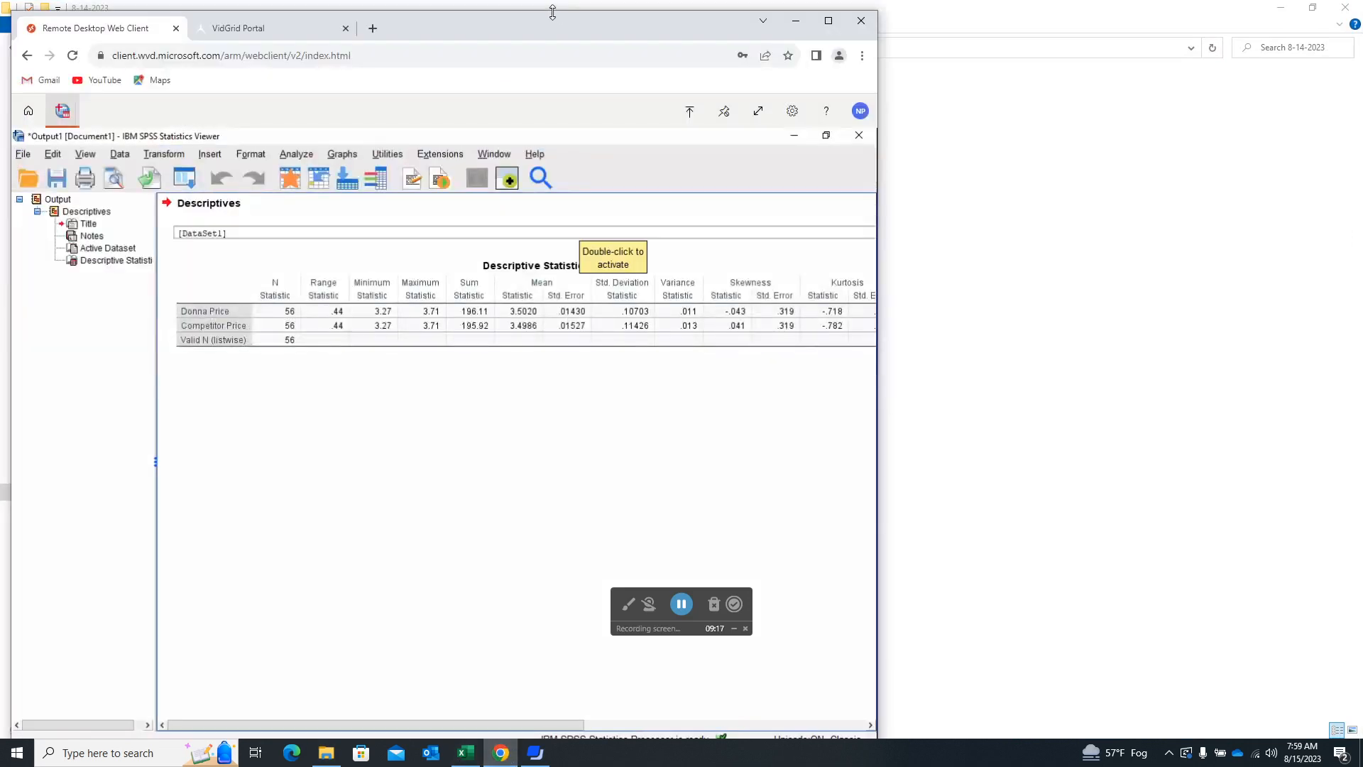
{"action": "left_click_drag", "start_coordinate": [554, 9], "coordinate": [563, 11]}
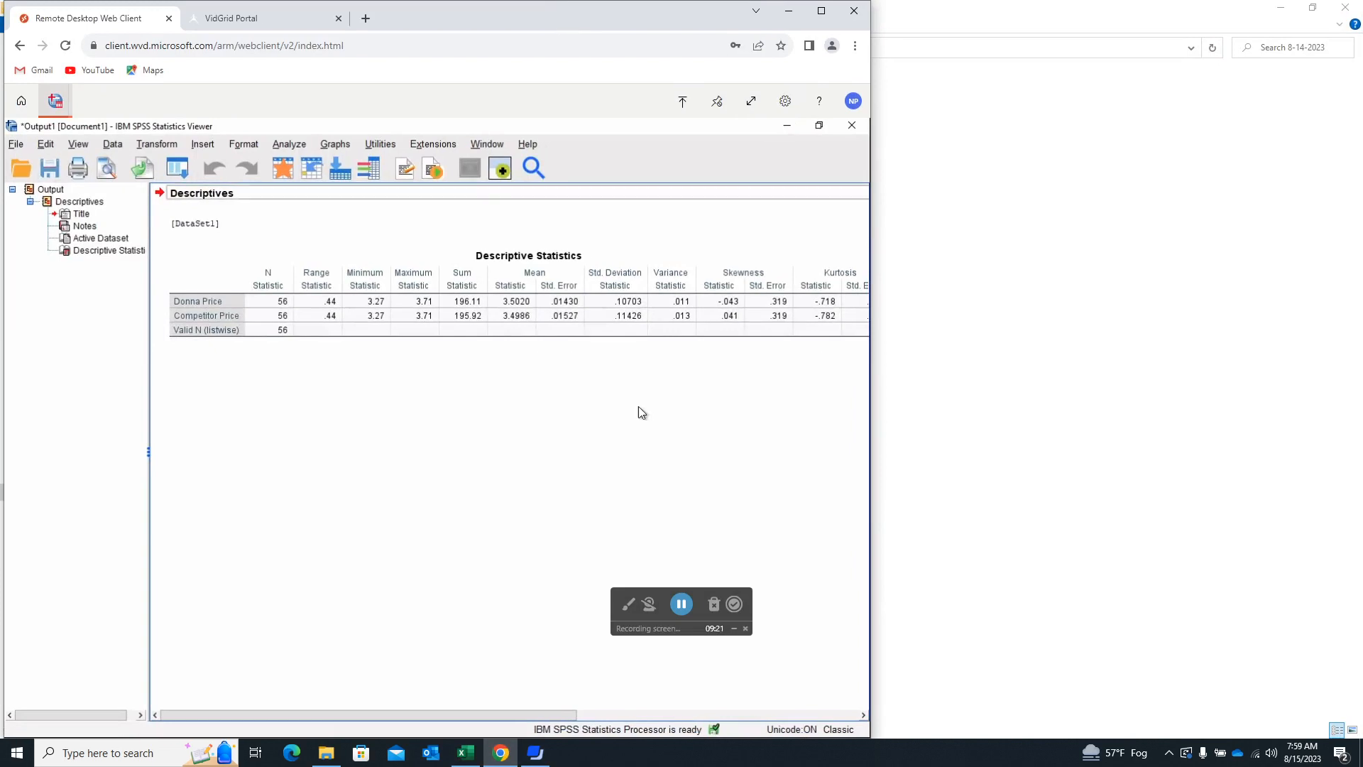
{"action": "mouse_move", "coordinate": [871, 183]}
{"action": "left_mouse_down"}
{"action": "mouse_move", "coordinate": [939, 173]}
{"action": "mouse_move", "coordinate": [879, 177]}
{"action": "left_mouse_up"}
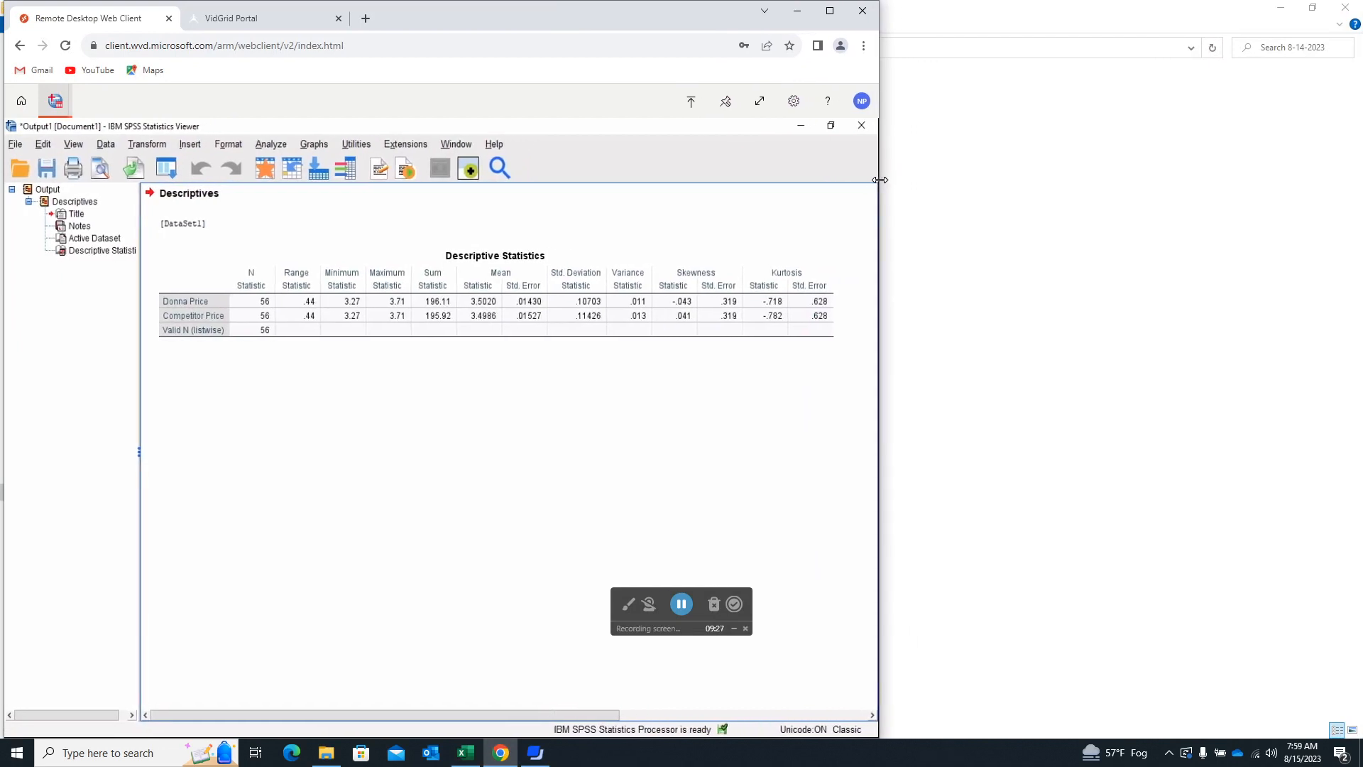
{"action": "left_click", "coordinate": [466, 752]}
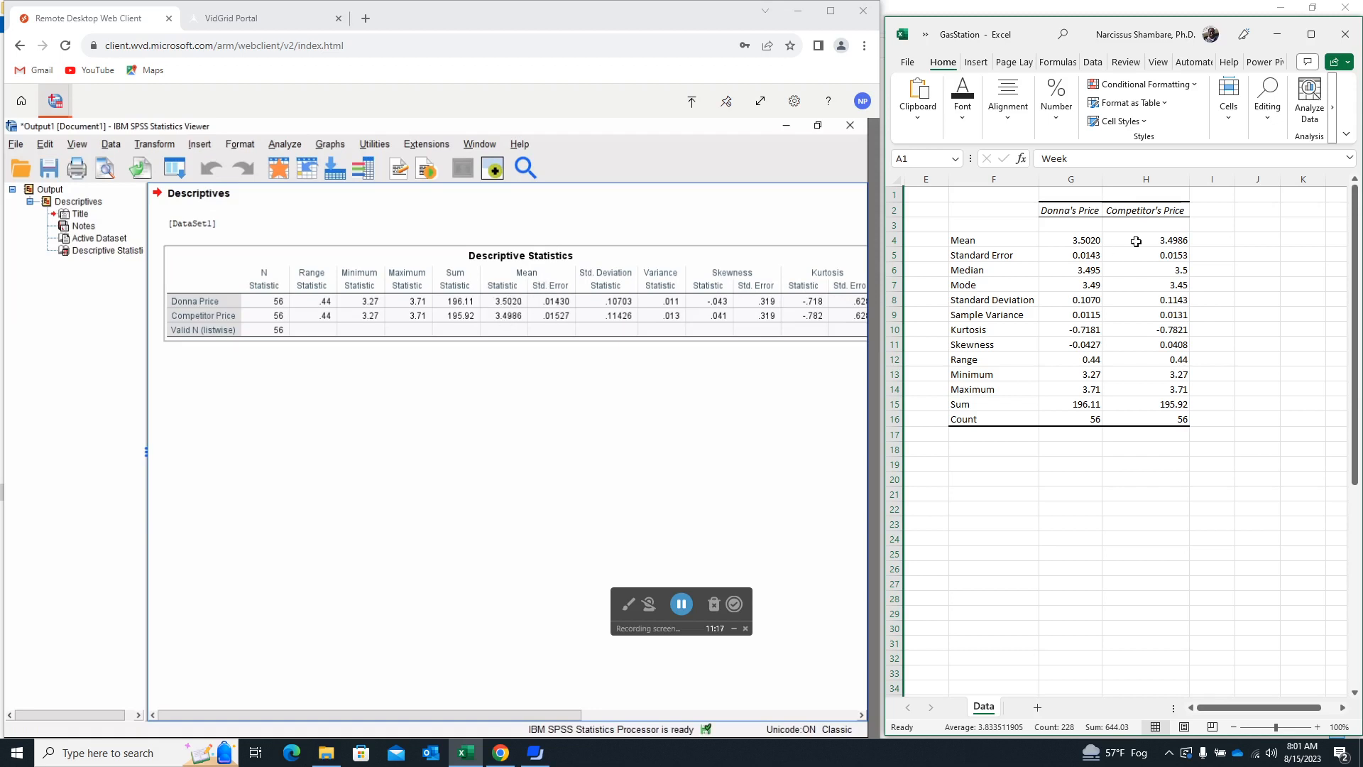
Select the mean and standard error values for both prices, G4:H5, in the Excel statistics table.
{"action": "left_click_drag", "start_coordinate": [1080, 240], "coordinate": [1171, 253]}
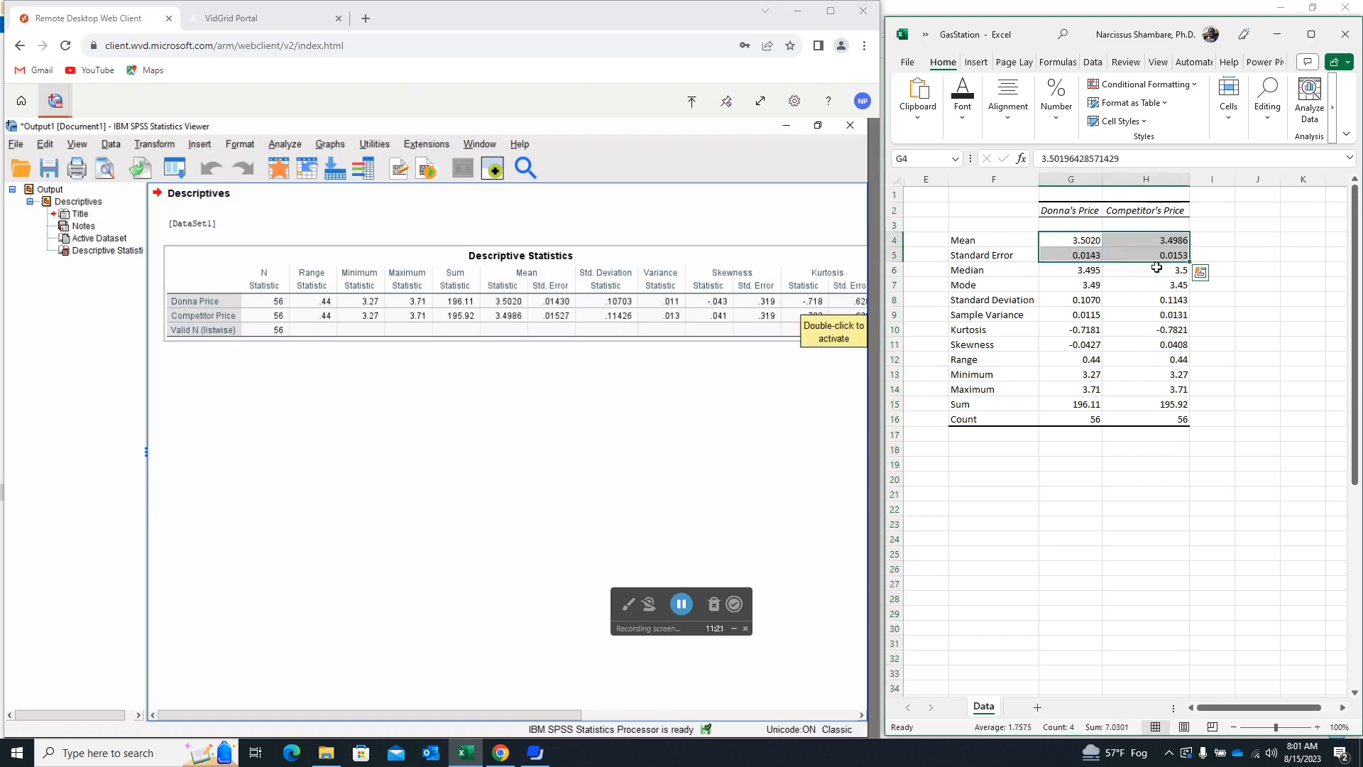